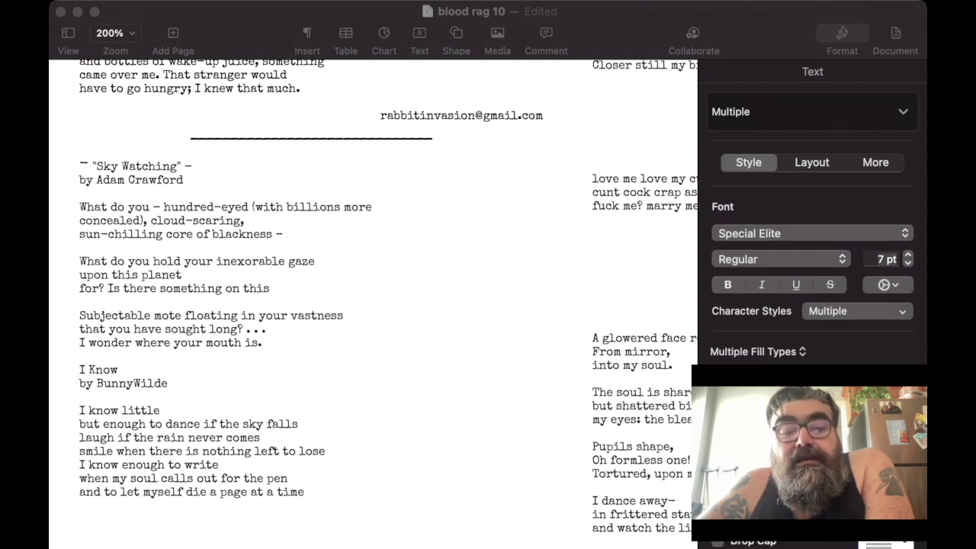
- Paste the new poem over the old A Cold Shoulder body text
scroll(373, 290, down, 10)
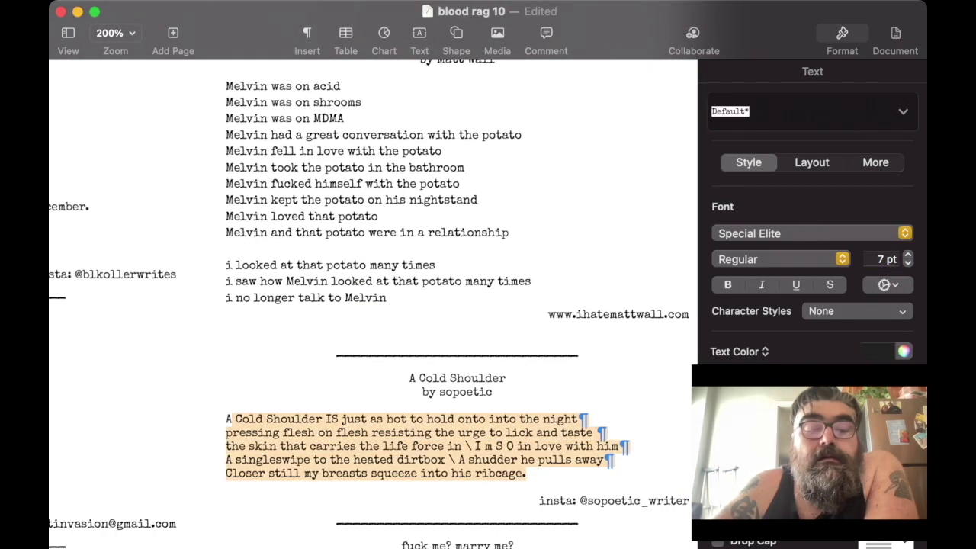
key(super+v)
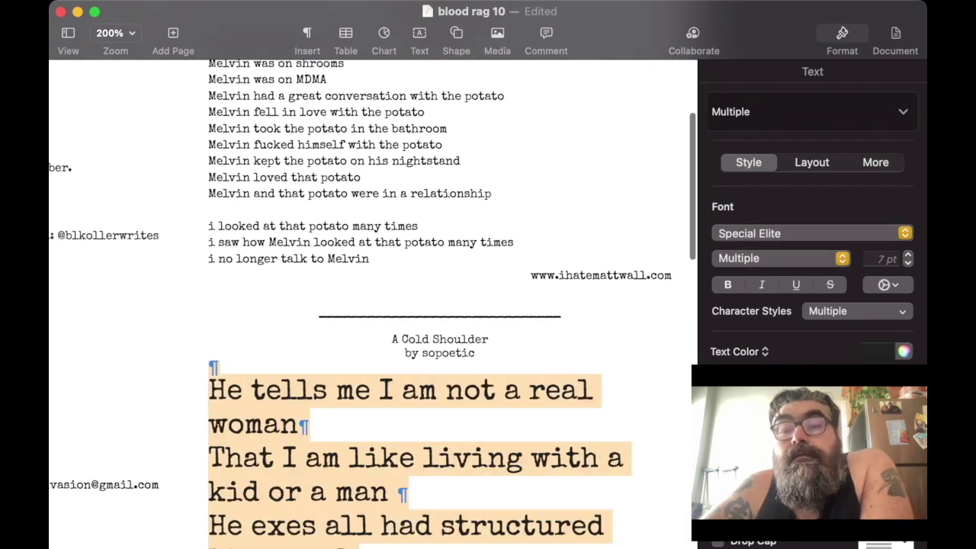
- Set the pasted A Cold Shoulder poem text to 7 pt
click(887, 259)
text(7)
key(Return)
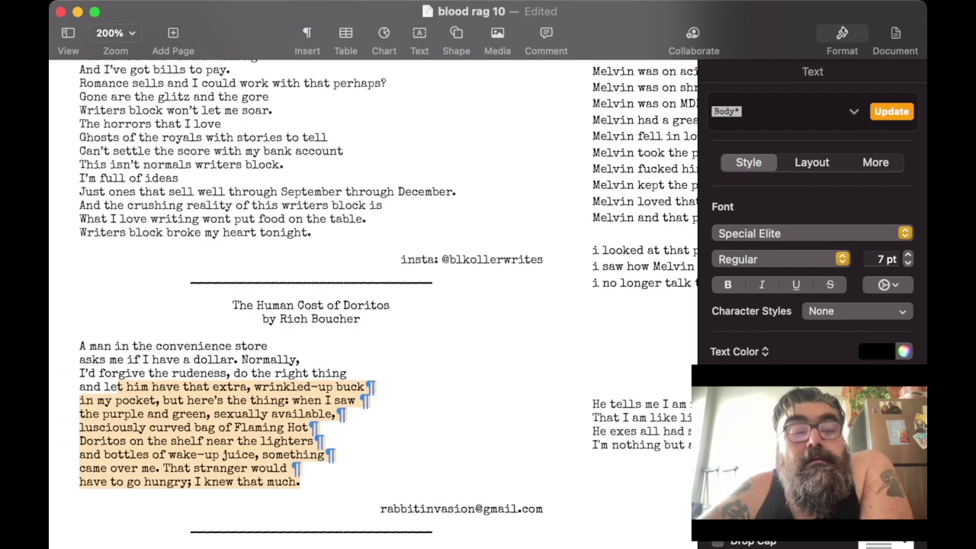
- Replace the Doritos poem with the new 7 pt poem, titled Romance
text(He tells me I am not a real woman That I am like living with a kid or a man He exes all had structured lives and I'm nothing but a whore on demand)
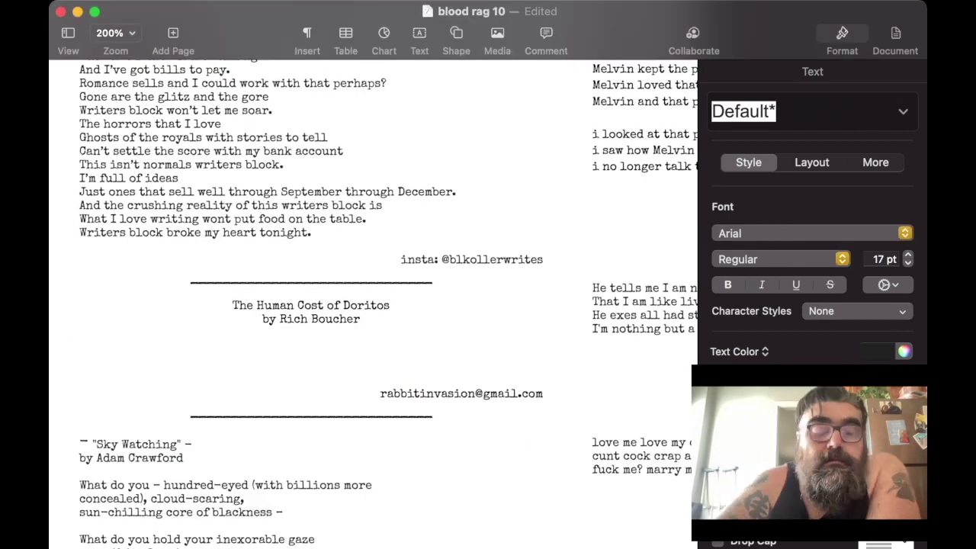
text(7)
key(Return)
double_click(103, 224)
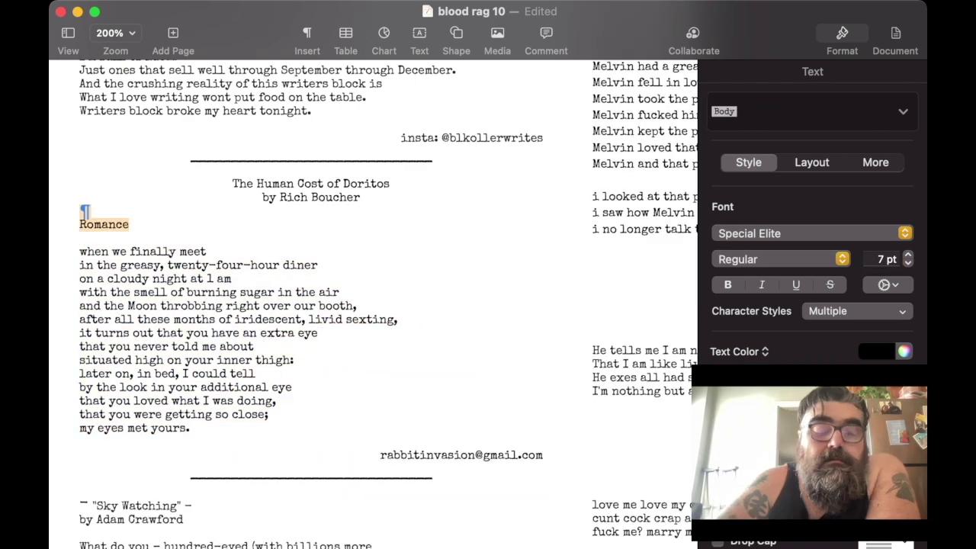
key(super+x)
key(super+v)
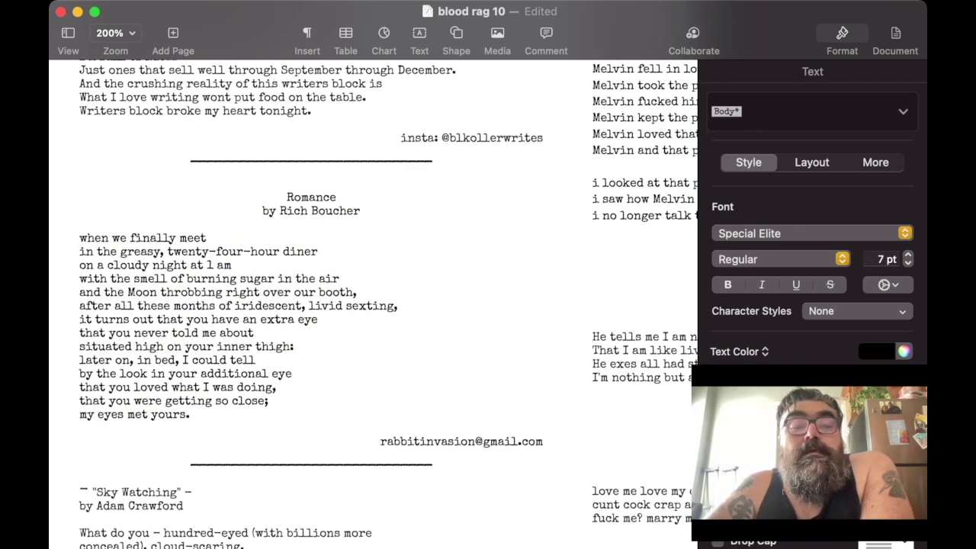
key(BackSpace)
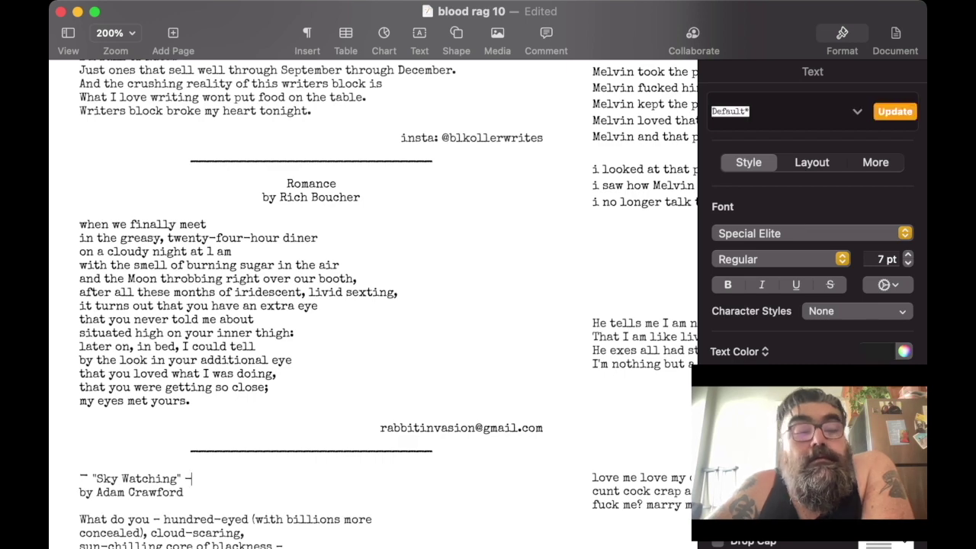
- Centre the Sky Watching and I Know titles and bylines
key(super+v)
key(super+z)
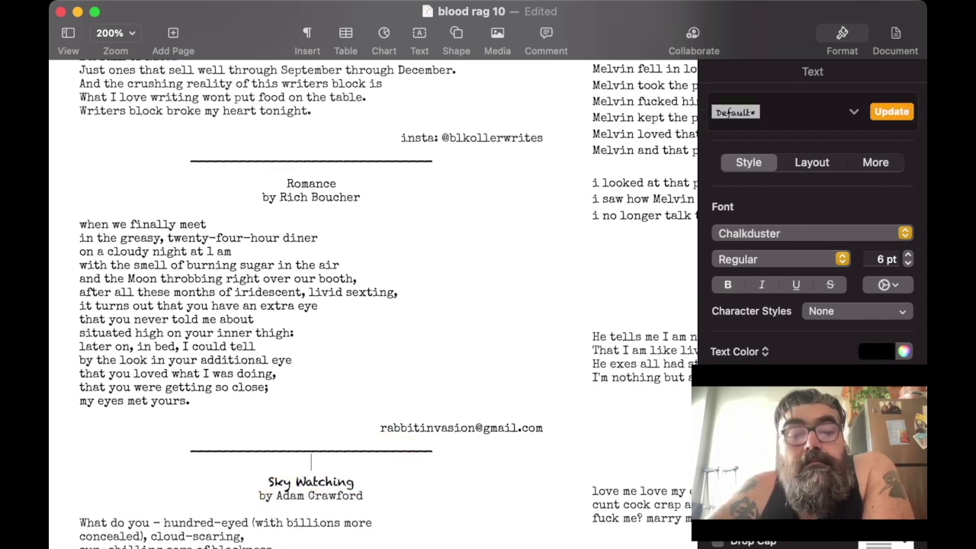
key(super+shift+z)
scroll(311, 305, down, 5)
drag(79, 449, 168, 462)
key(alt+super+v)
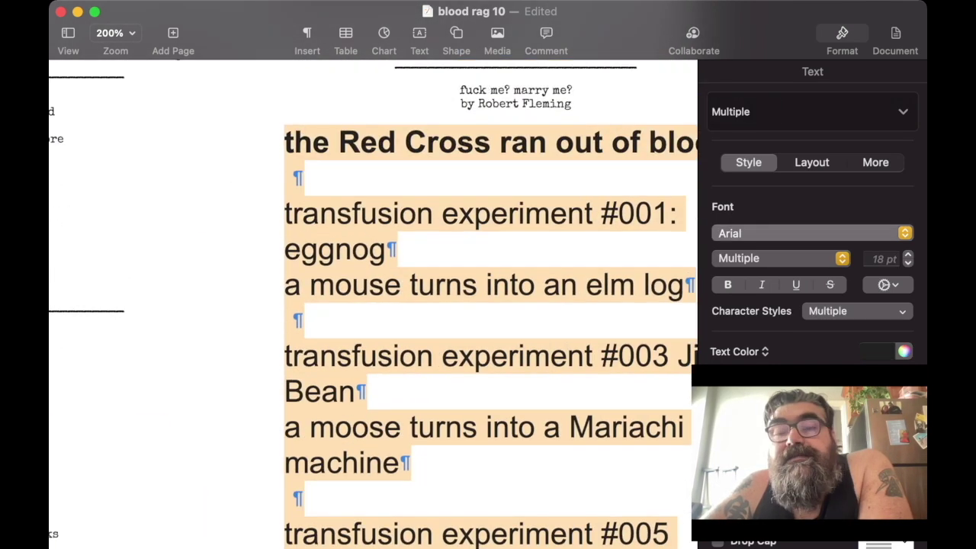
- Style the next poem in 7 pt Special Elite and title it 'the Red Cross ran out of blood'
key(alt+super+v)
text(7)
key(Return)
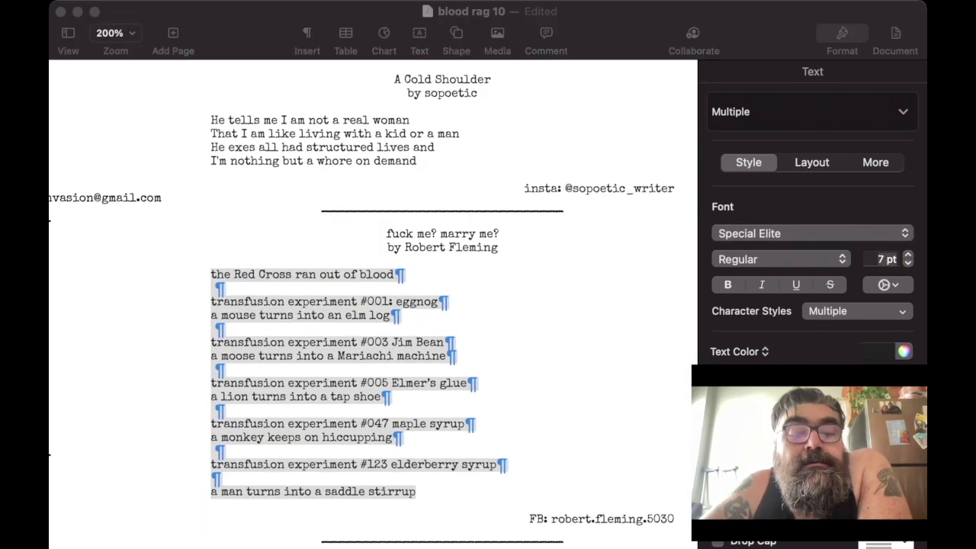
click(217, 479)
key(BackSpace)
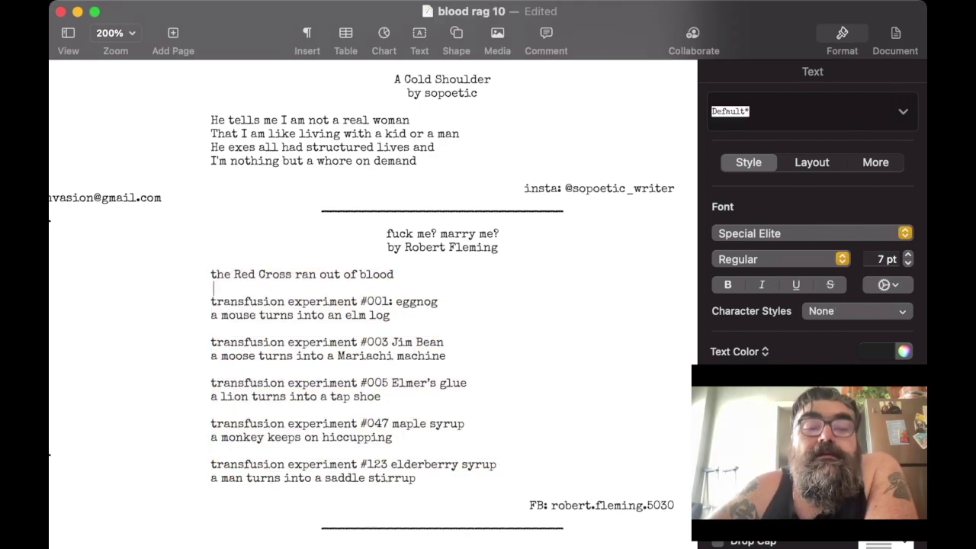
key(shift+Up)
key(super+x)
key(Up)
key(Up)
key(Up)
key(super+shift+Right)
key(super+v)
key(BackSpace)
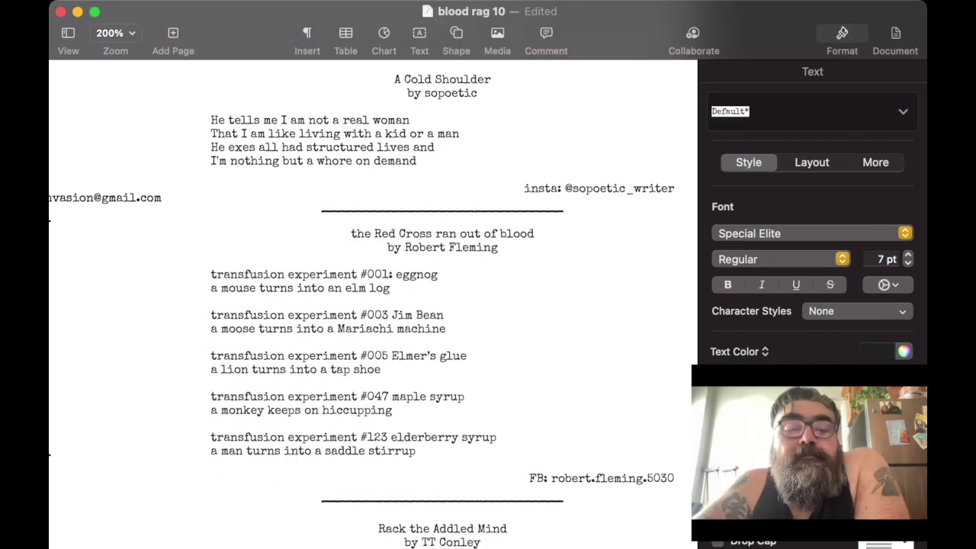
- Replace the Wolverine poem with BLISTER in 7 pt Special Elite, retyping its title and byline
scroll(373, 305, down, 10)
scroll(374, 305, left, 10)
click(74, 309)
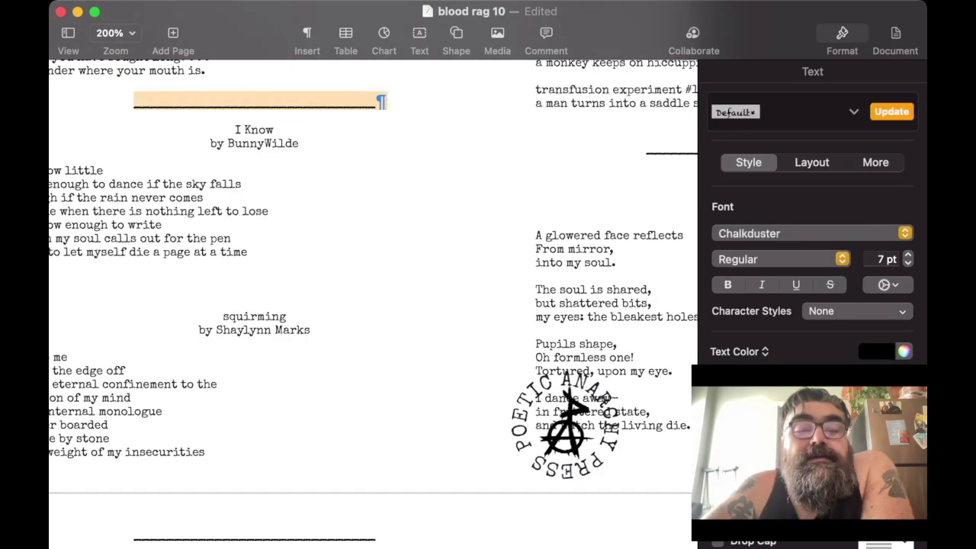
scroll(373, 305, down, 5)
scroll(373, 305, right, 5)
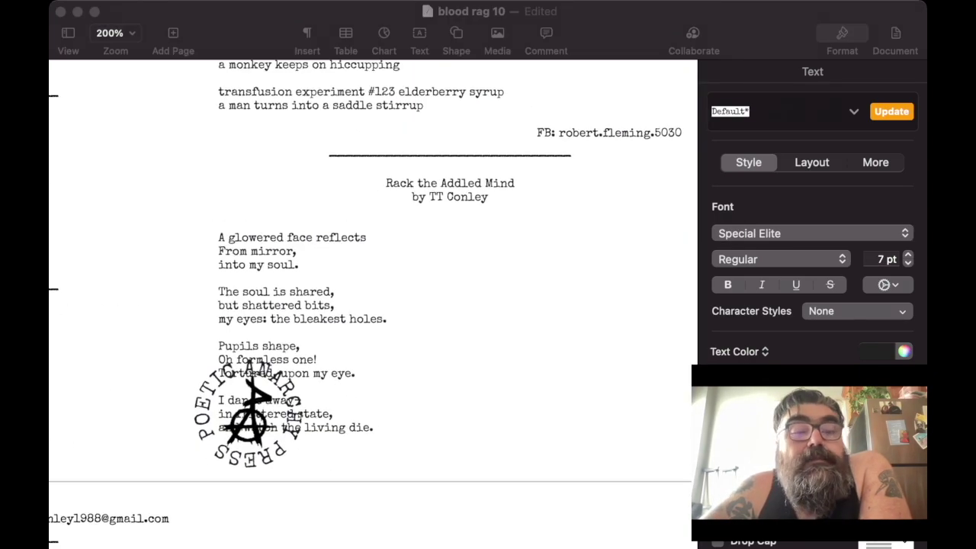
scroll(374, 305, down, 4)
scroll(374, 306, left, 4)
key(super+v)
key(super+shift+i)
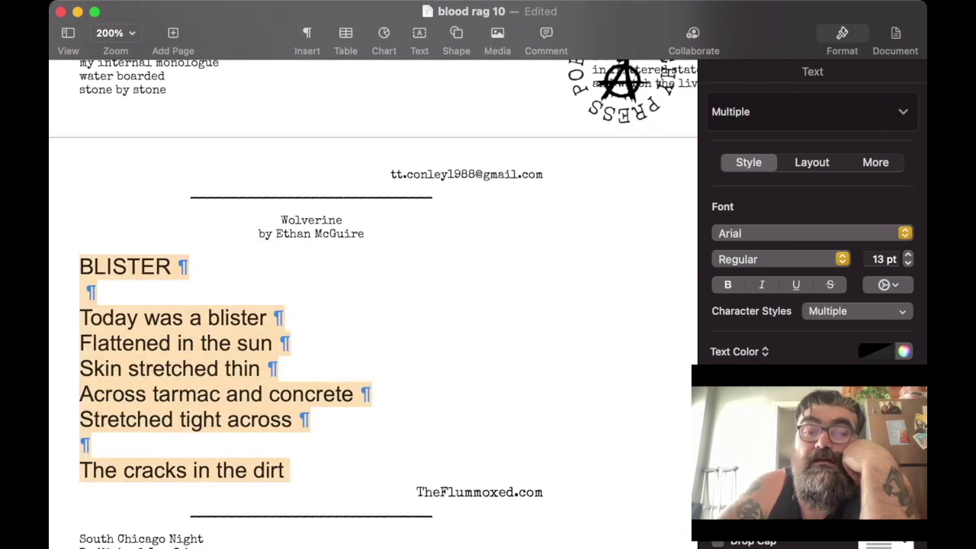
key(alt+super+v)
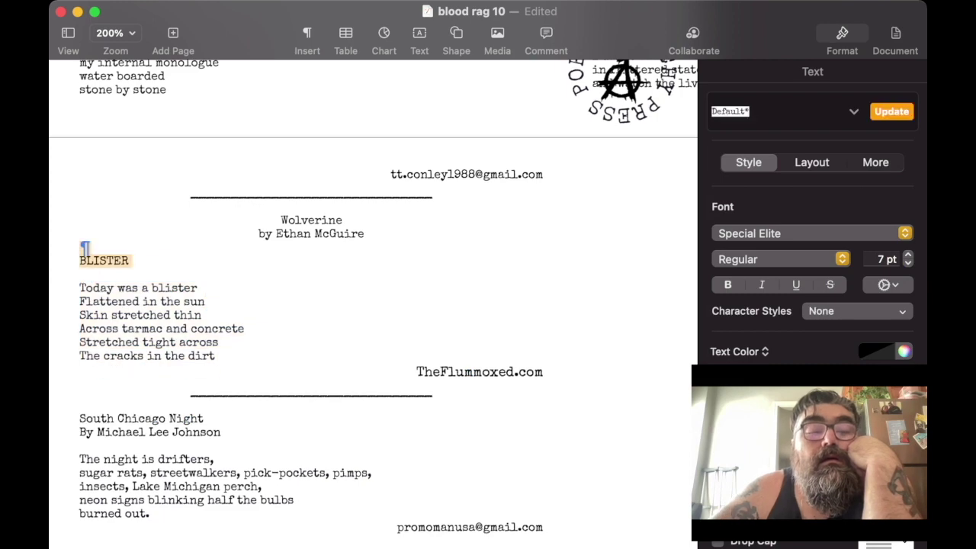
key(BackSpace)
key(super+shift+i)
text(BLISTER by Mark Renney)
- Delete the squirming poem's title and all its lines
scroll(374, 305, up, 3)
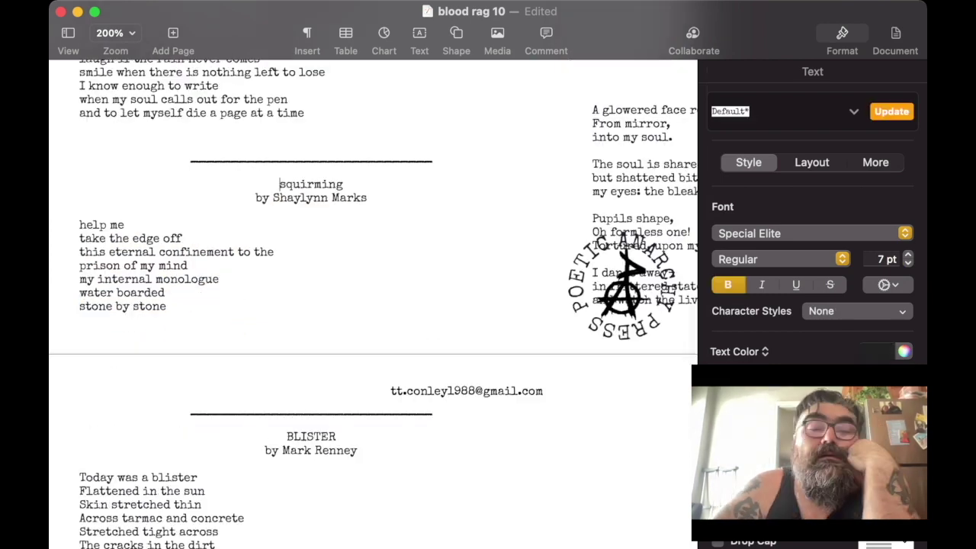
key(super+shift+i)
key(shift+Down)
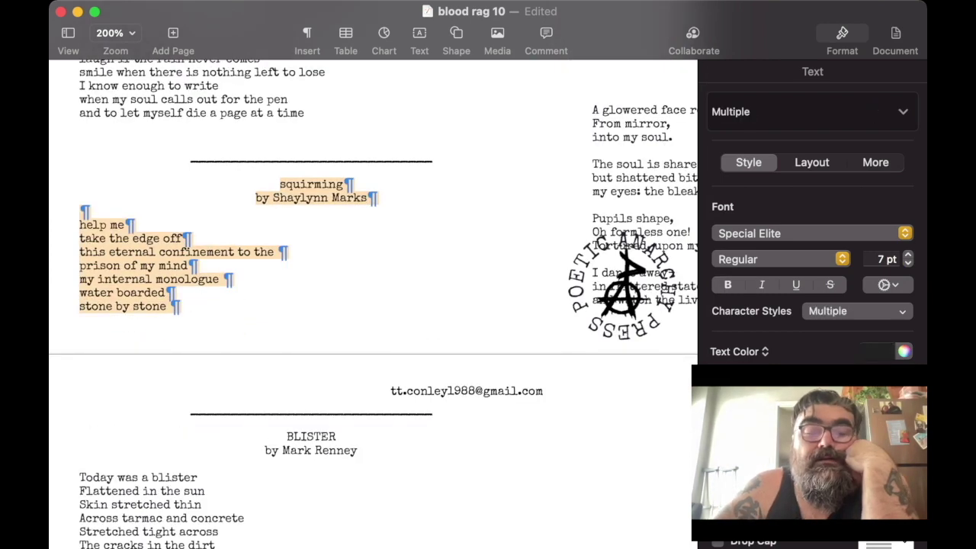
key(BackSpace)
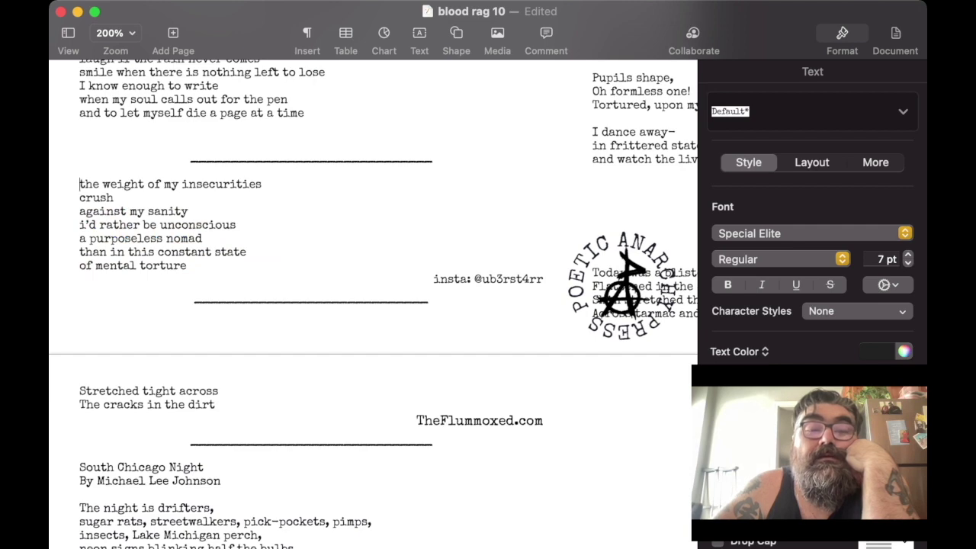
click(543, 279)
key(shift+Up)
key(shift+Up)
key(shift+Up)
key(shift+Up)
key(shift+Up)
key(shift+Up)
key(shift+Up)
key(shift+Up)
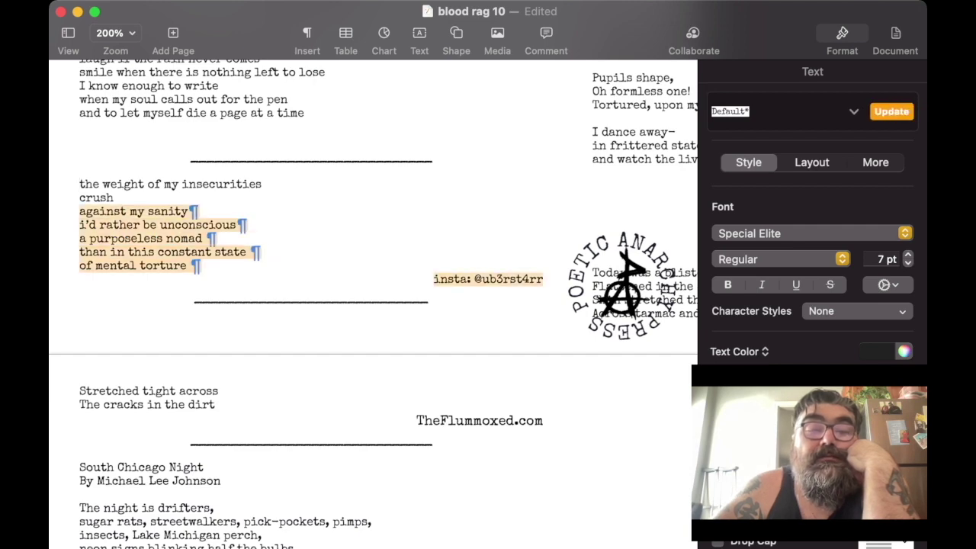
key(BackSpace)
scroll(374, 305, up, 4)
scroll(543, 452, up, 10)
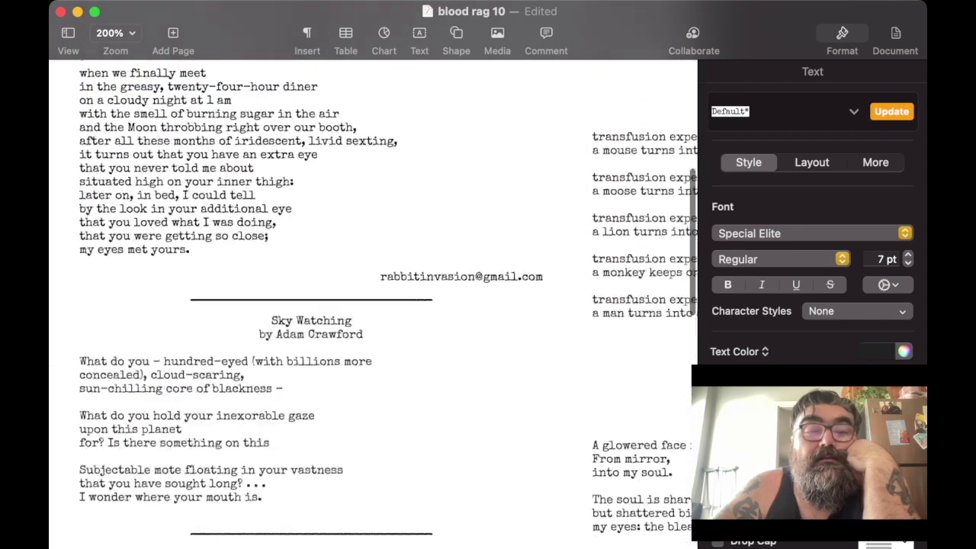
scroll(373, 305, up, 5)
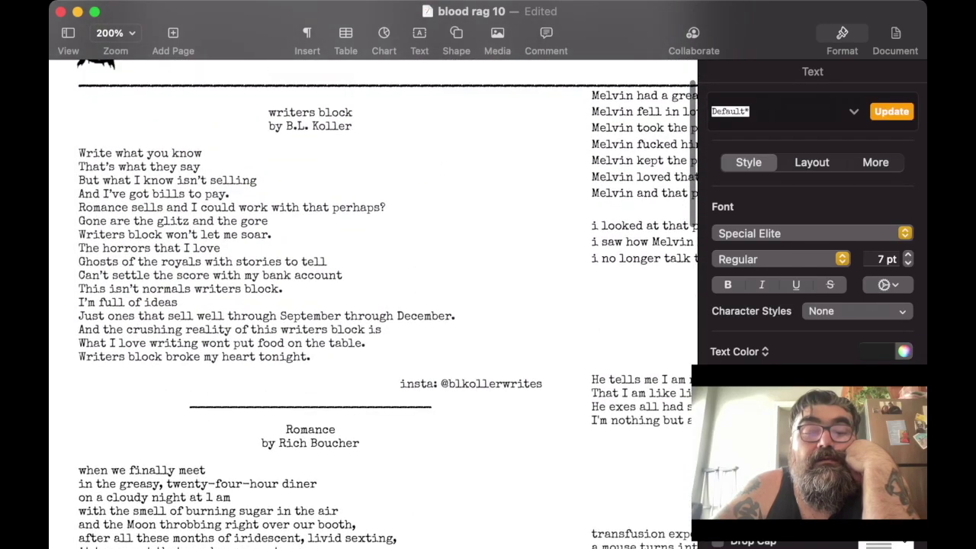
click(434, 402)
key(shift+Up)
key(shift+Up)
key(shift+Up)
key(shift+Up)
key(shift+Up)
key(shift+Up)
key(shift+Up)
key(shift+Up)
key(shift+Up)
key(shift+Up)
key(shift+Up)
key(shift+Up)
key(shift+Up)
key(shift+Up)
key(shift+Up)
key(shift+Up)
key(shift+Up)
key(shift+Up)
key(shift+Up)
key(shift+Up)
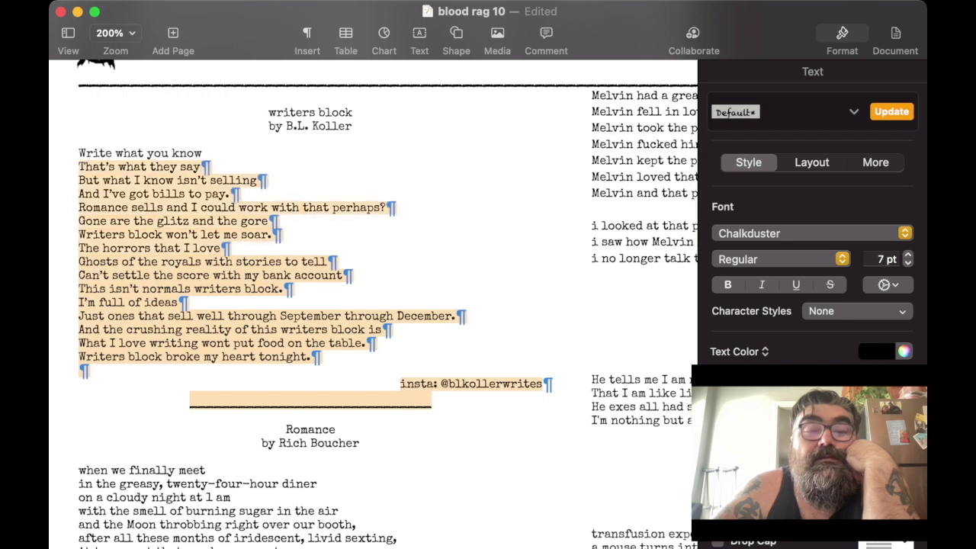
click(79, 415)
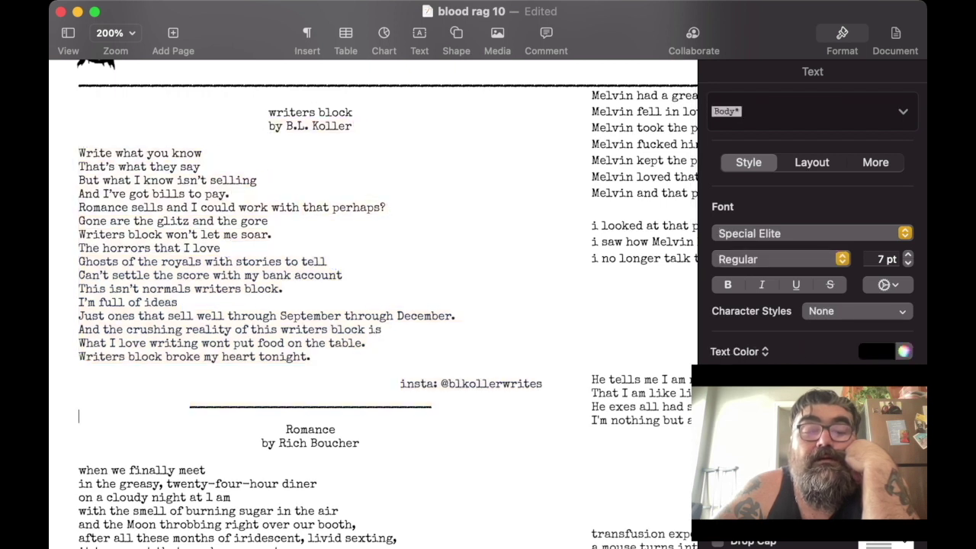
key(super+z)
key(super+z)
key(super+z)
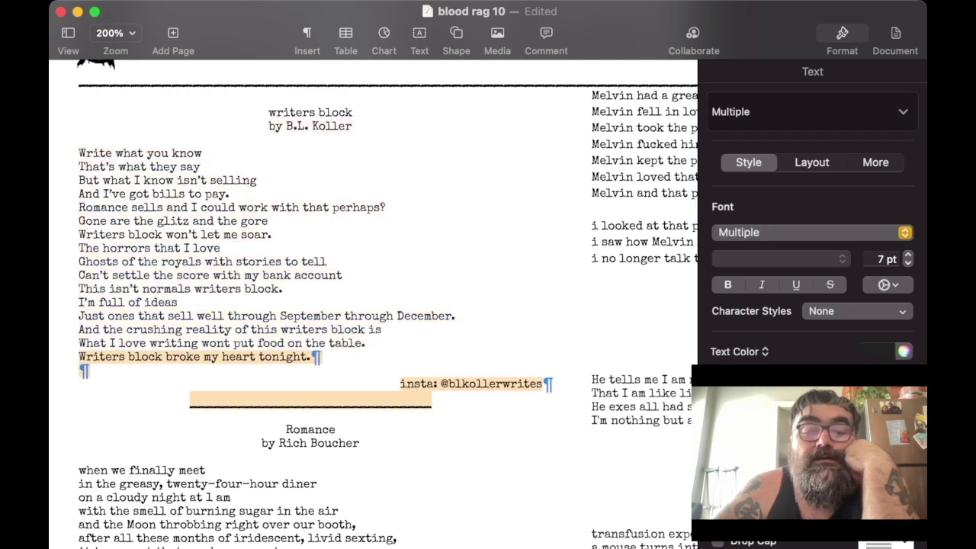
key(super+z)
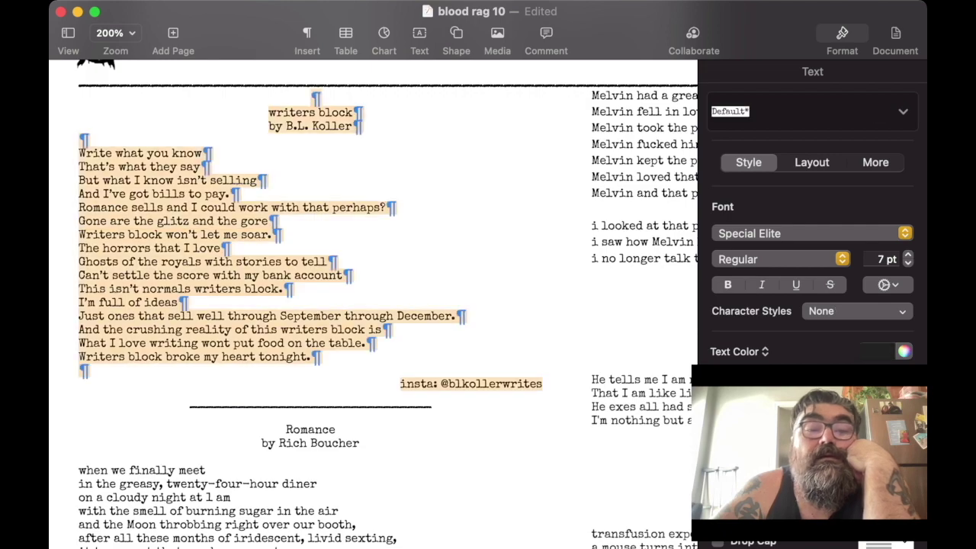
key(super+z)
key(super+z)
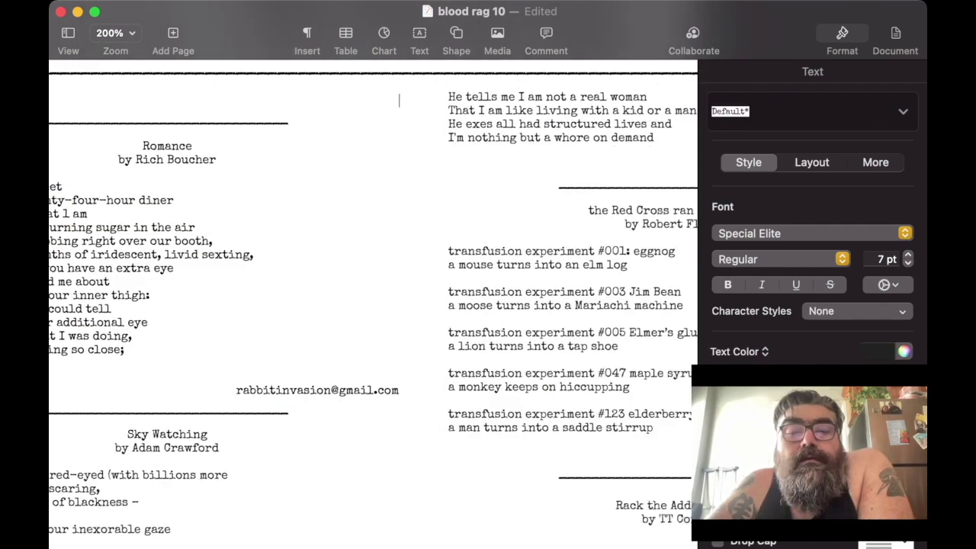
key(super+z)
key(super+z)
key(super+z)
key(super+z)
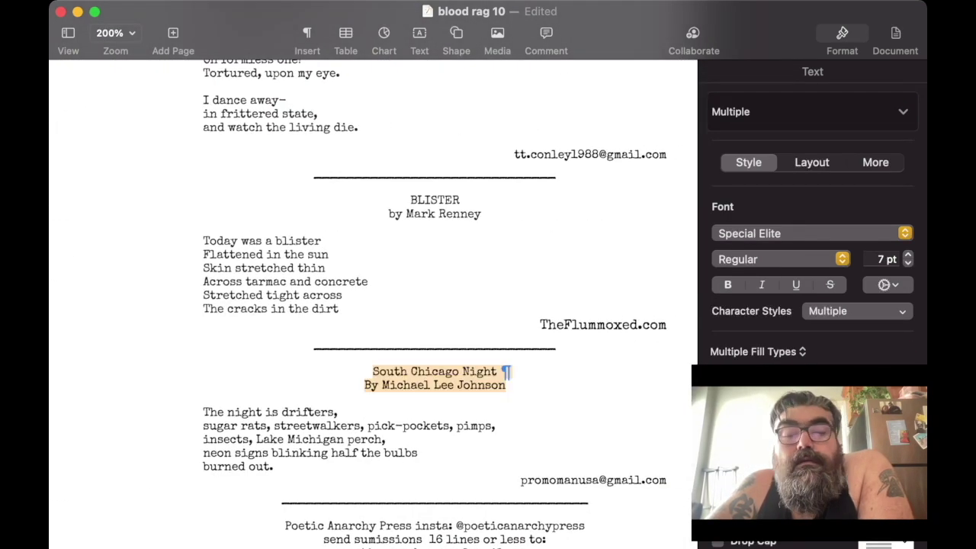
key(super+z)
key(super+z)
key(super+z)
key(super+z)
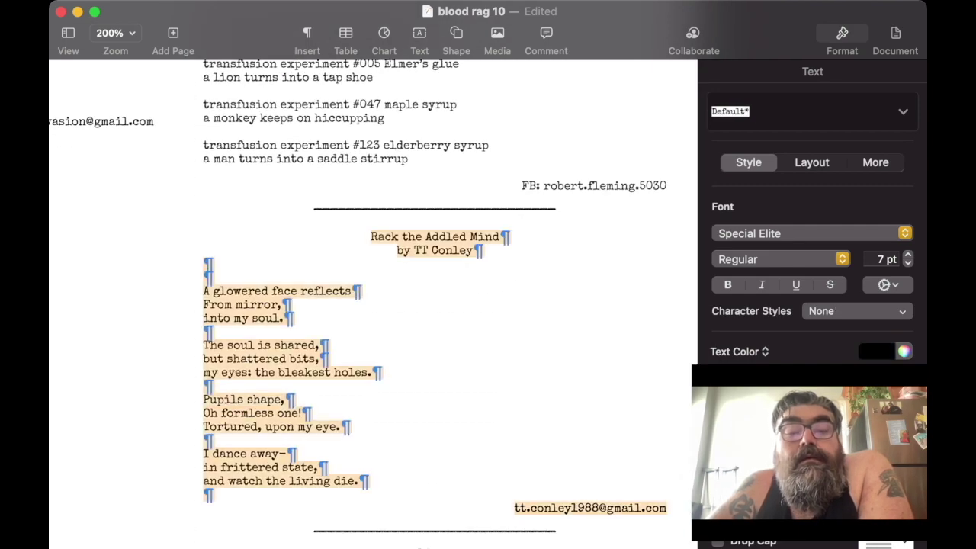
scroll(374, 305, right, 3)
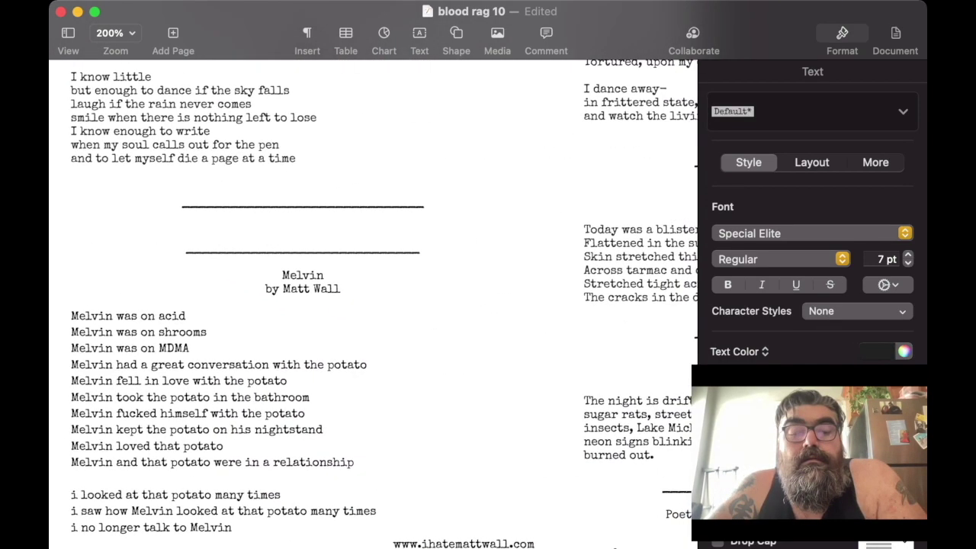
- Delete the extra separator line above the Melvin poem
scroll(374, 305, up, 5)
scroll(374, 305, right, 3)
scroll(374, 305, up, 10)
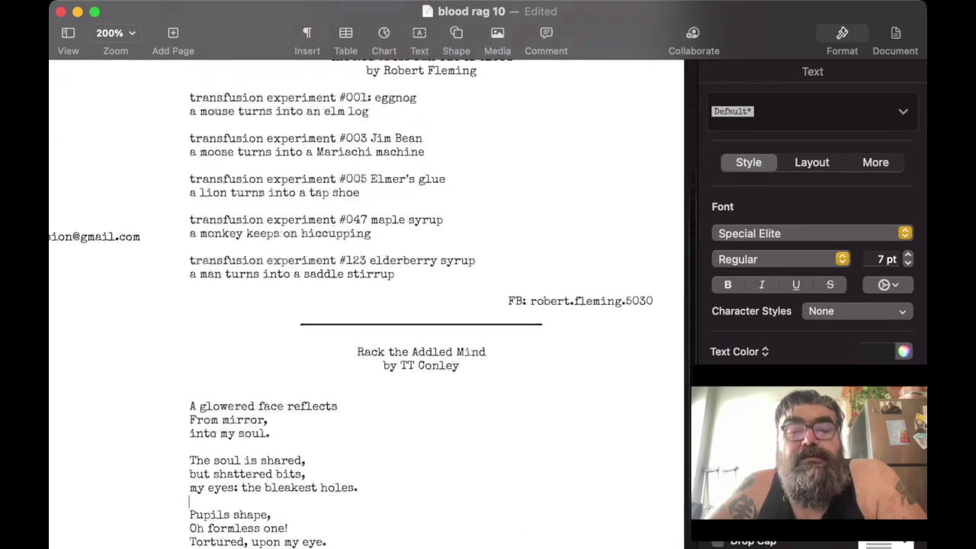
scroll(373, 305, up, 3)
scroll(374, 305, right, 2)
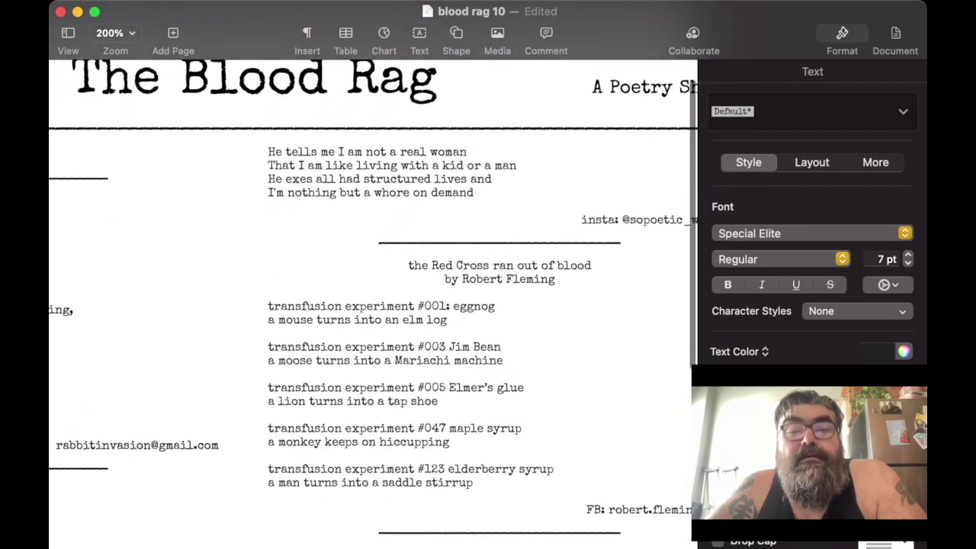
scroll(373, 306, down, 8)
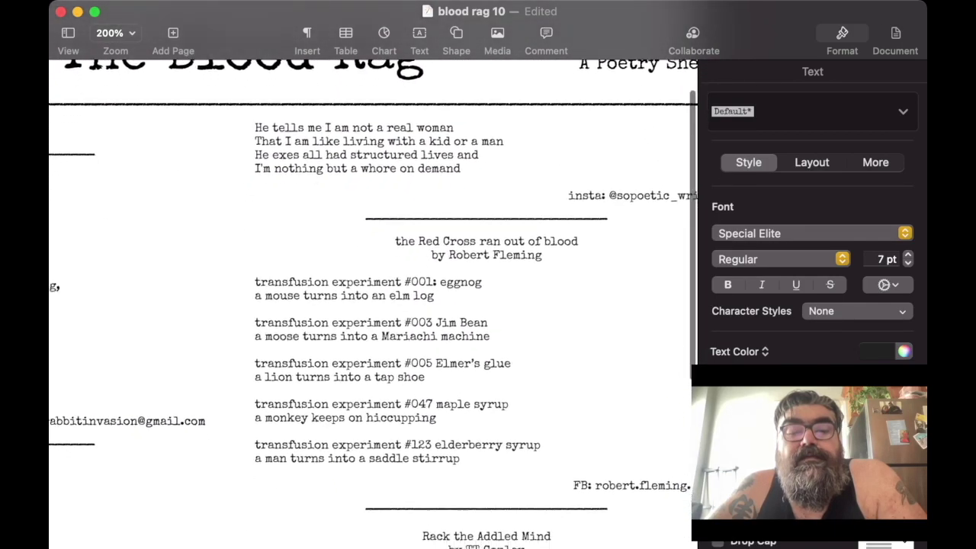
scroll(373, 305, left, 2)
scroll(373, 305, down, 7)
scroll(373, 305, left, 6)
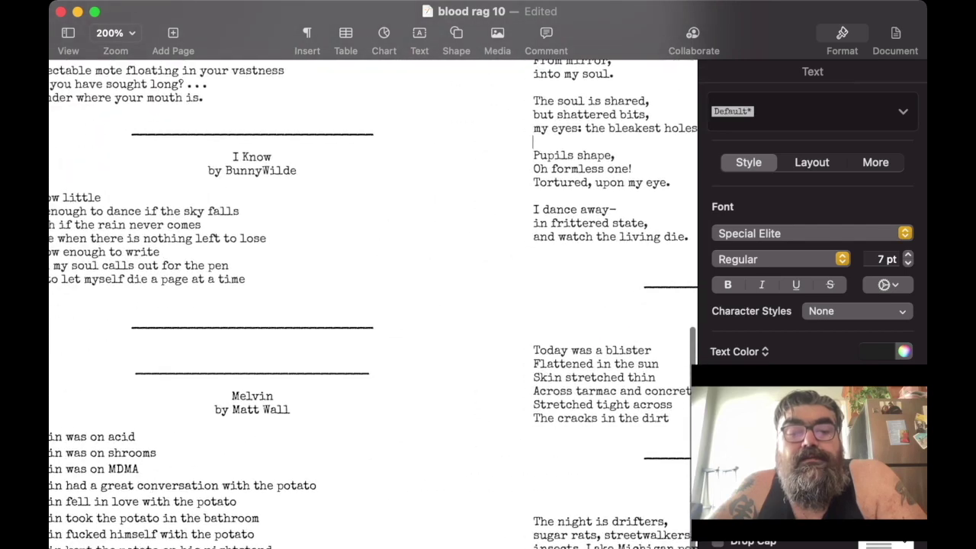
triple_click(252, 367)
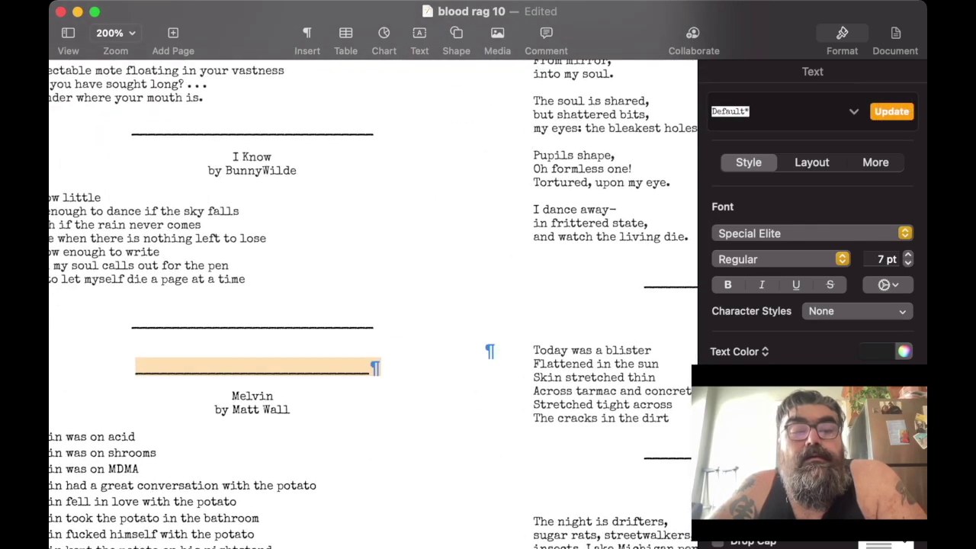
key(BackSpace)
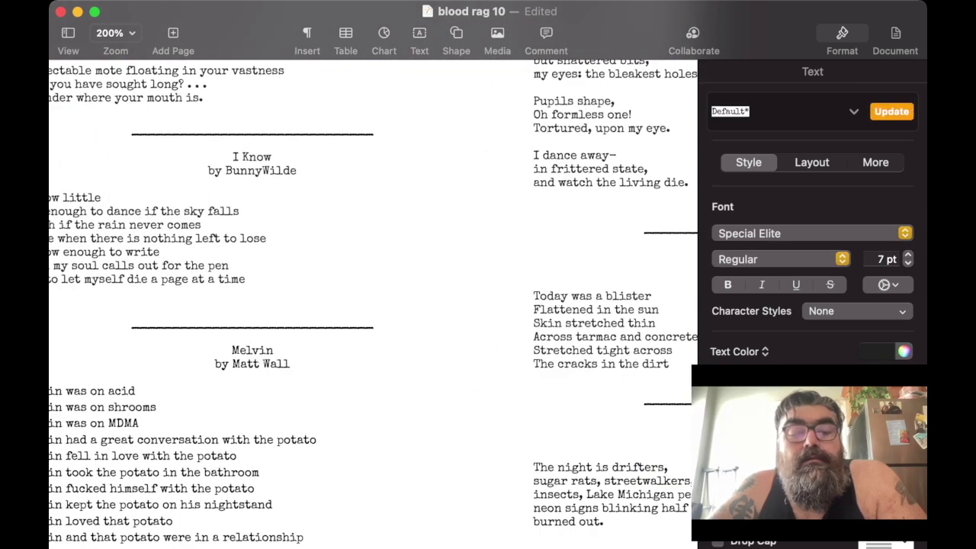
- Delete the separator rule above the Romance poem
scroll(373, 305, down, 4)
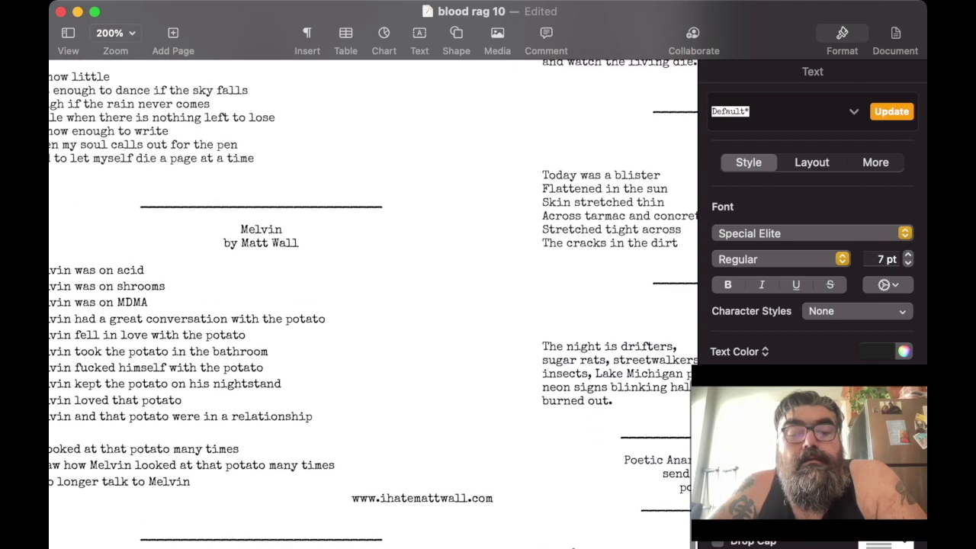
scroll(374, 305, up, 3)
scroll(374, 305, right, 3)
scroll(373, 305, up, 15)
scroll(374, 305, left, 5)
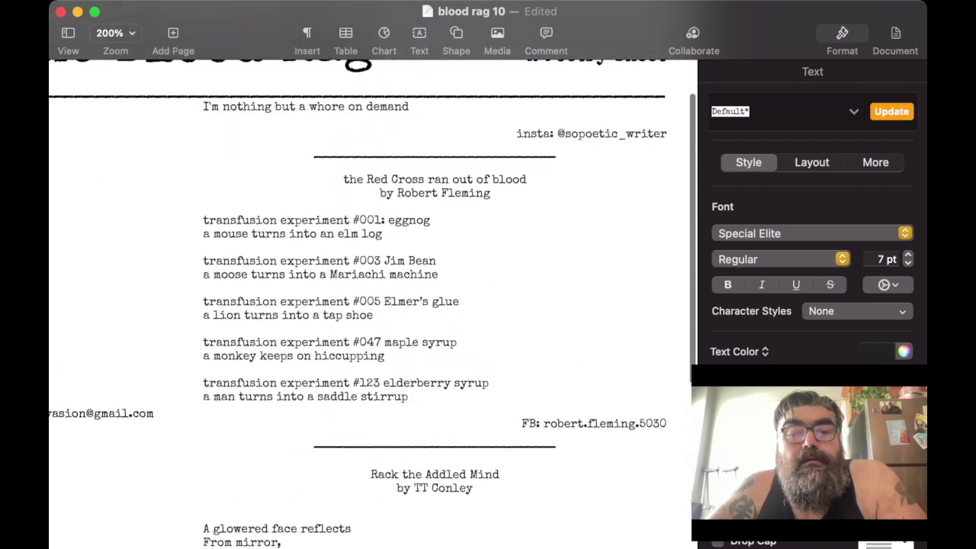
scroll(374, 305, left, 8)
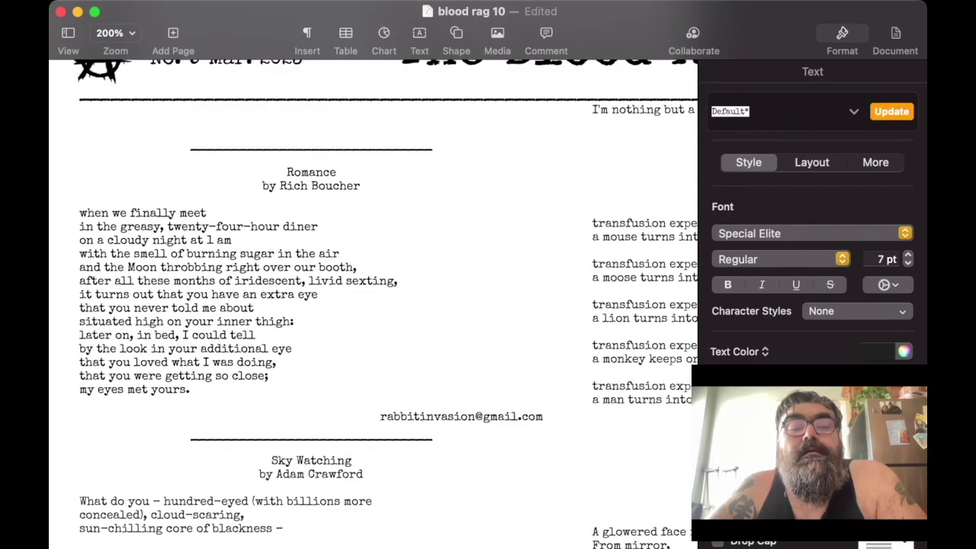
drag(446, 143, 546, 126)
key(BackSpace)
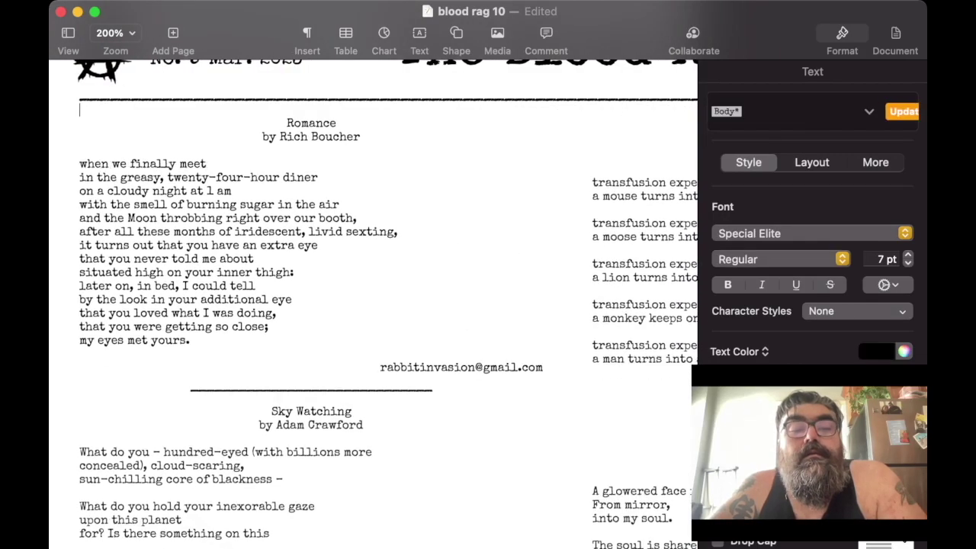
scroll(374, 305, right, 3)
scroll(373, 305, down, 10)
scroll(374, 305, up, 15)
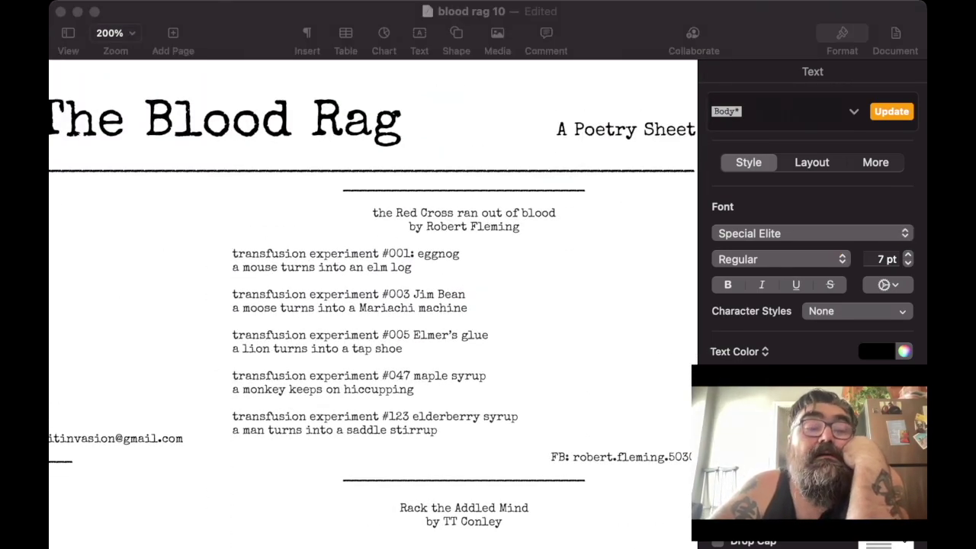
- Paste the 'Pain is a place' poem over the Rack the Addled Mind lines
scroll(372, 305, down, 5)
drag(257, 283, 414, 466)
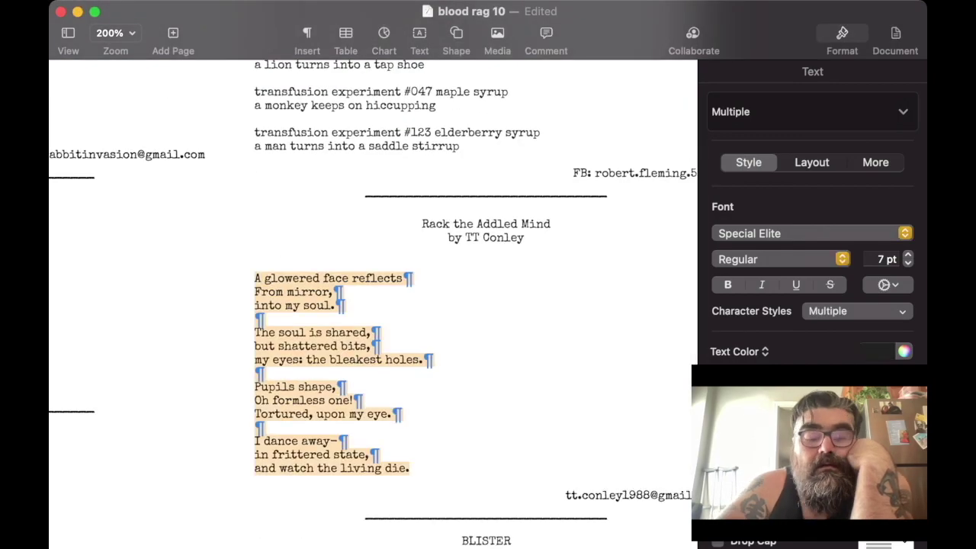
key(super+v)
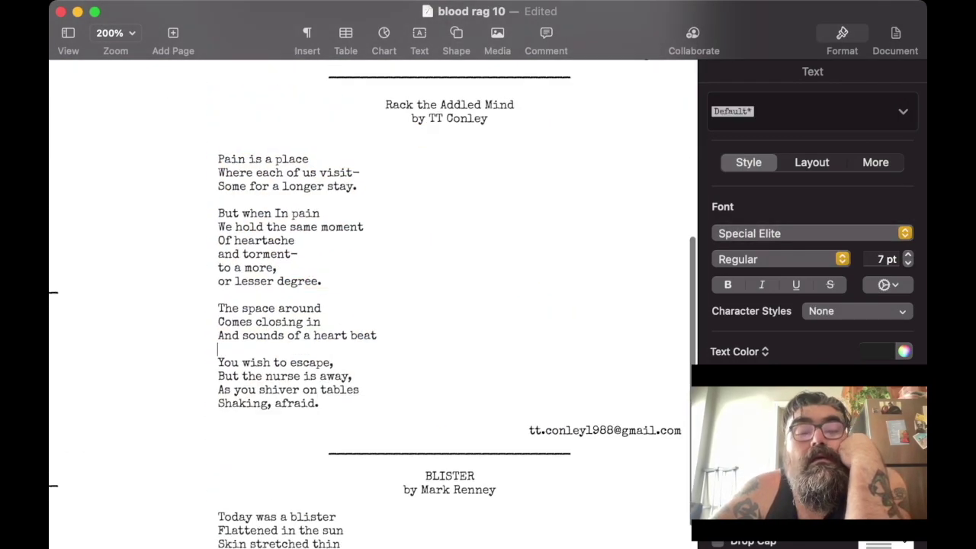
scroll(372, 305, up, 15)
scroll(372, 305, down, 15)
scroll(373, 306, down, 3)
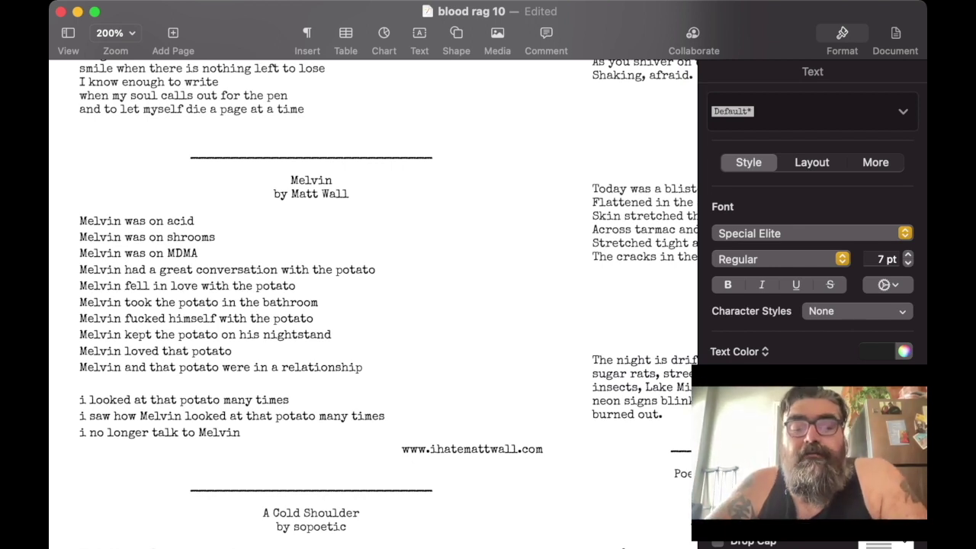
- Paste the 'your friends' poem over Melvin, drop the extra italic line, and retitle it 'your friends'
key(super+Tab)
text(your friends  B can only cum from anal C can only cum when getting DP'd J hustles a racket out of the subway D likes the smell of corn F is a junkie and a compulsive liar M only fucks strippers P is hung up on F F is hung up on another P R raped F P complains to N about it T hates pisces men and is ugly E married for health insurance S tries to fuck everyone W tried to fuck you G and A want to get pregnant  i'm glad we don't hang out w/ your friends)
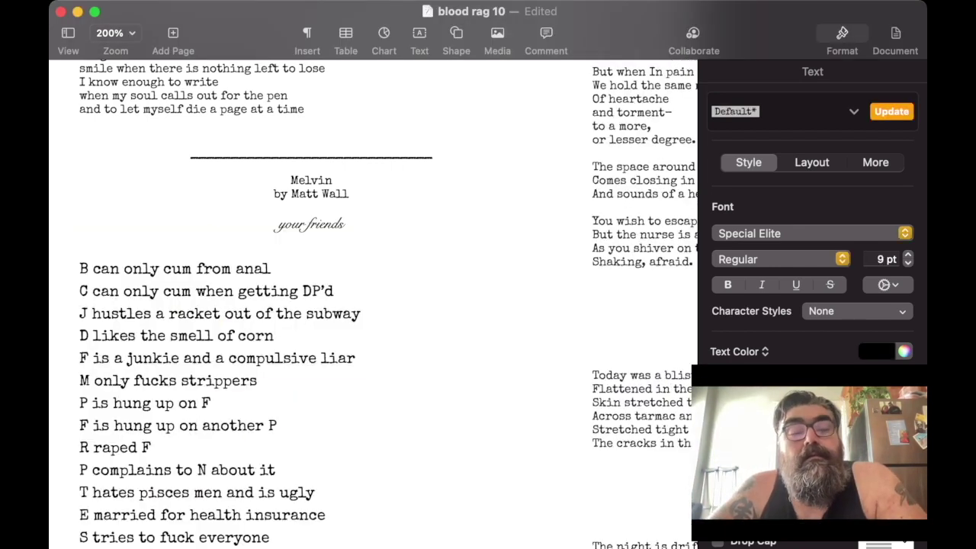
triple_click(309, 223)
key(BackSpace)
double_click(311, 180)
text(your friends)
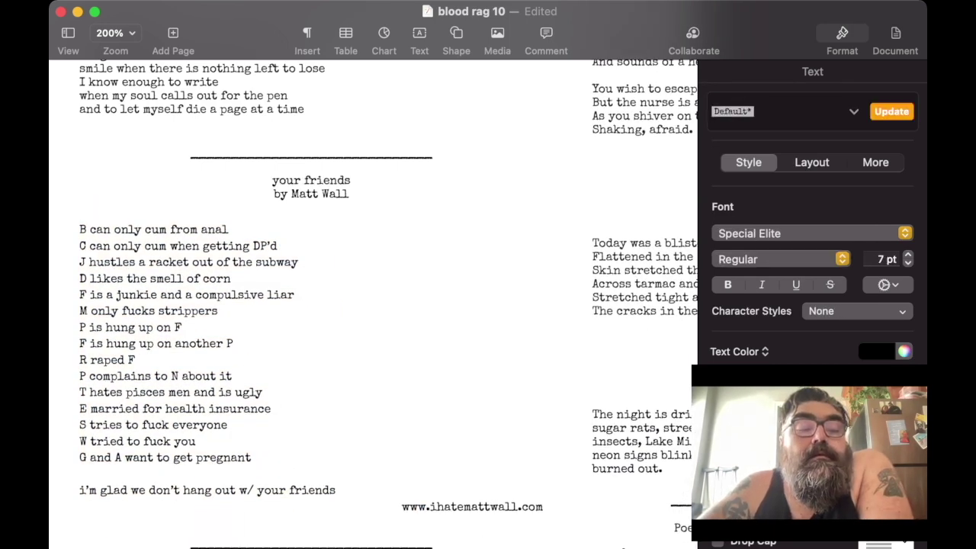
- Copy the South Chicago Night poem text in above the Romance poem
scroll(374, 305, up, 3)
scroll(374, 305, right, 4)
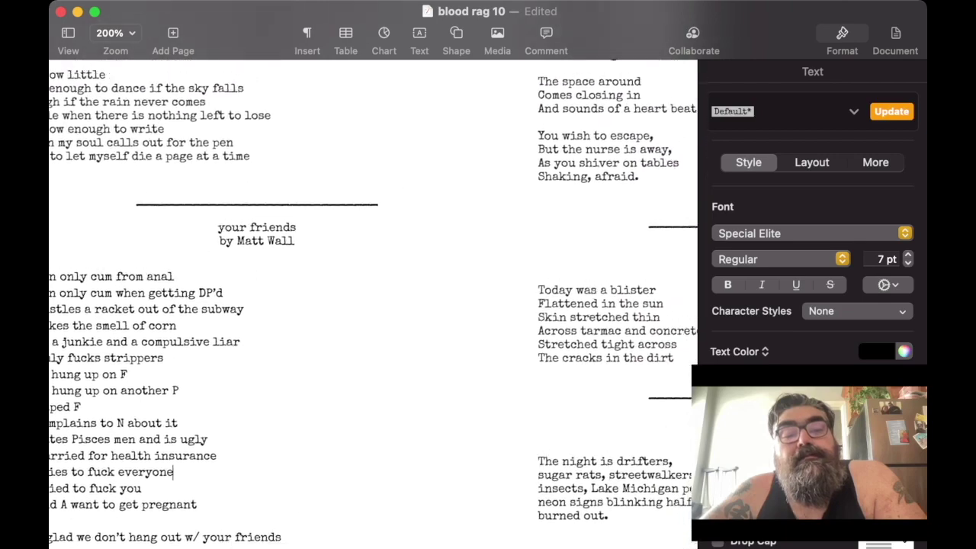
scroll(373, 305, up, 12)
scroll(374, 305, right, 5)
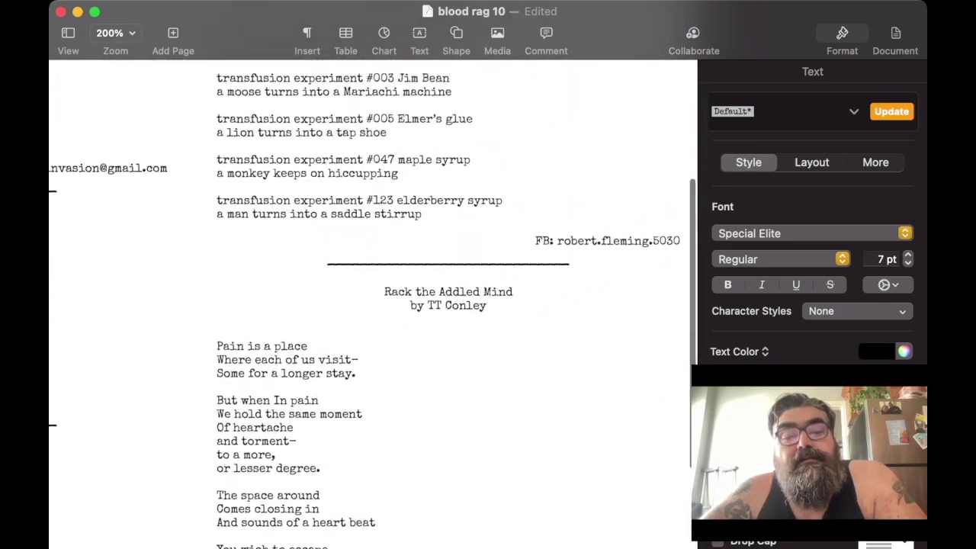
scroll(374, 305, up, 6)
scroll(374, 305, down, 6)
scroll(374, 305, left, 10)
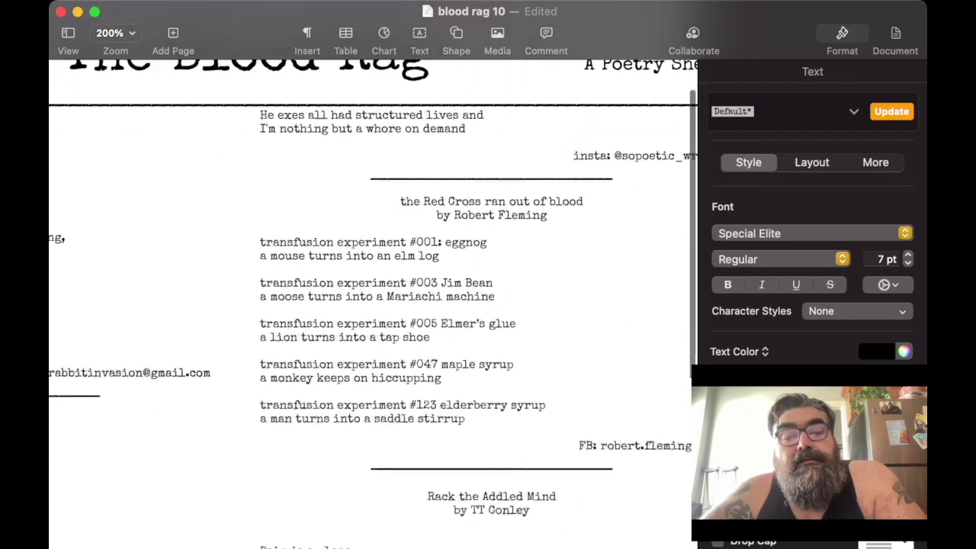
scroll(374, 305, up, 3)
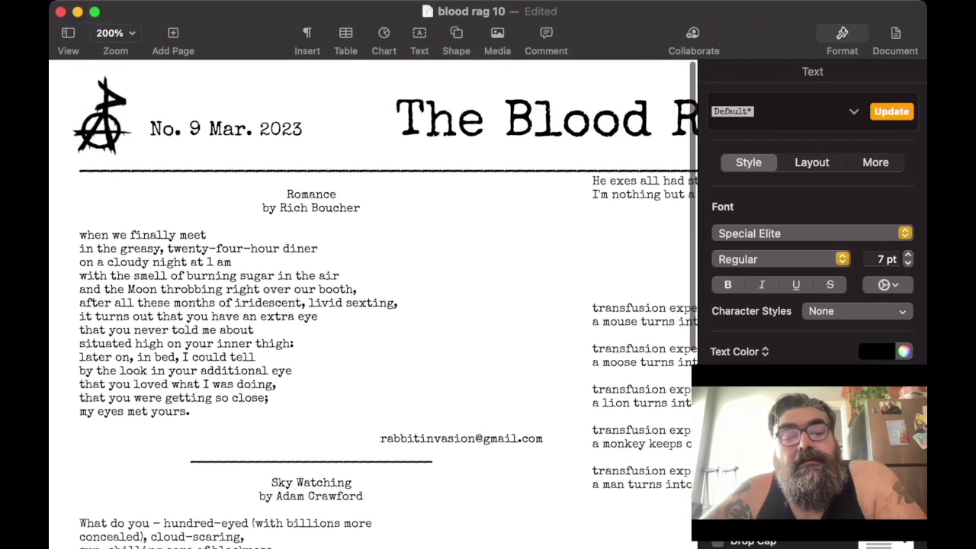
scroll(374, 305, down, 5)
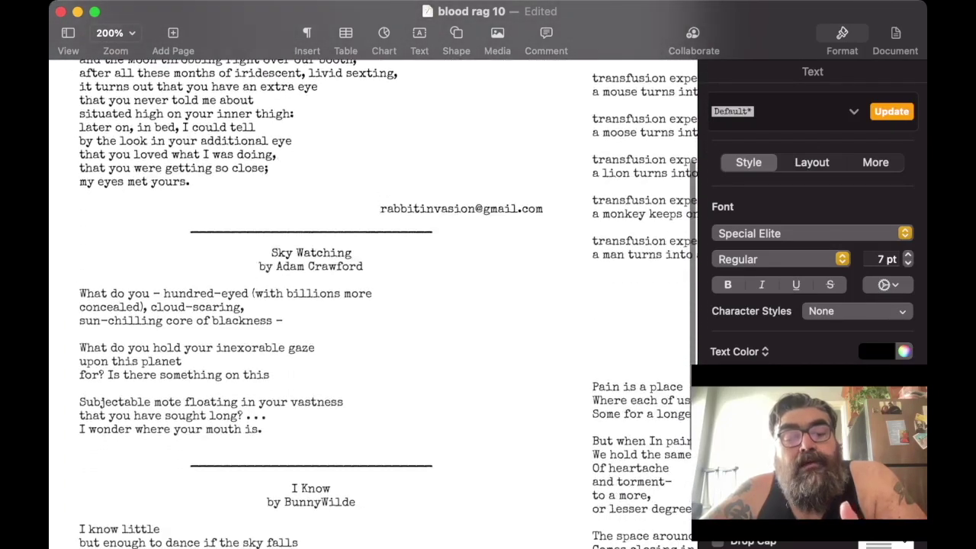
scroll(374, 305, up, 1)
scroll(374, 306, right, 5)
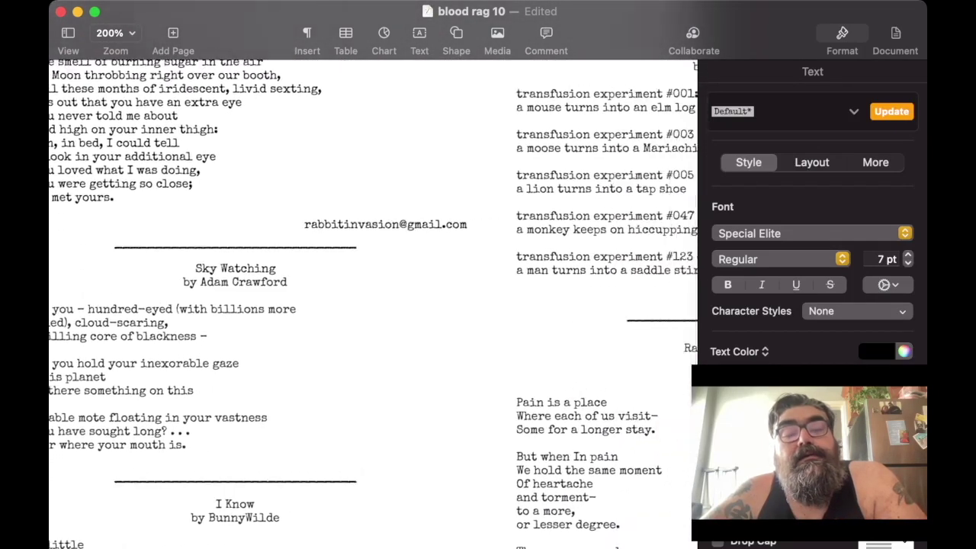
scroll(373, 305, right, 5)
scroll(374, 305, up, 4)
scroll(374, 305, down, 10)
scroll(374, 305, left, 12)
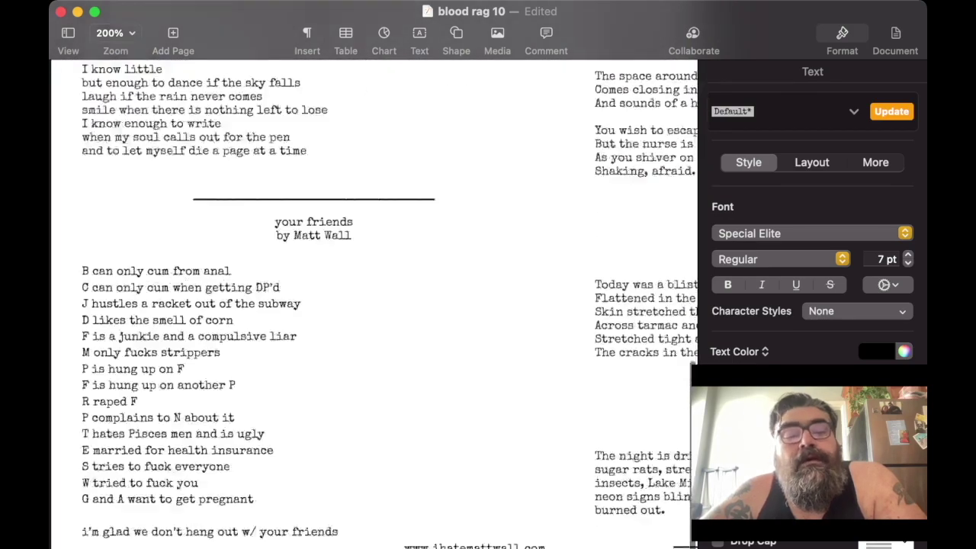
scroll(373, 305, down, 4)
scroll(374, 305, right, 13)
click(589, 503)
key(shift+alt+Up)
key(shift+alt+Up)
key(shift+alt+Up)
key(shift+alt+Up)
key(shift+alt+Up)
key(shift+alt+Up)
key(shift+alt+Up)
key(shift+alt+Up)
key(shift+alt+Up)
key(shift+alt+Up)
key(super+c)
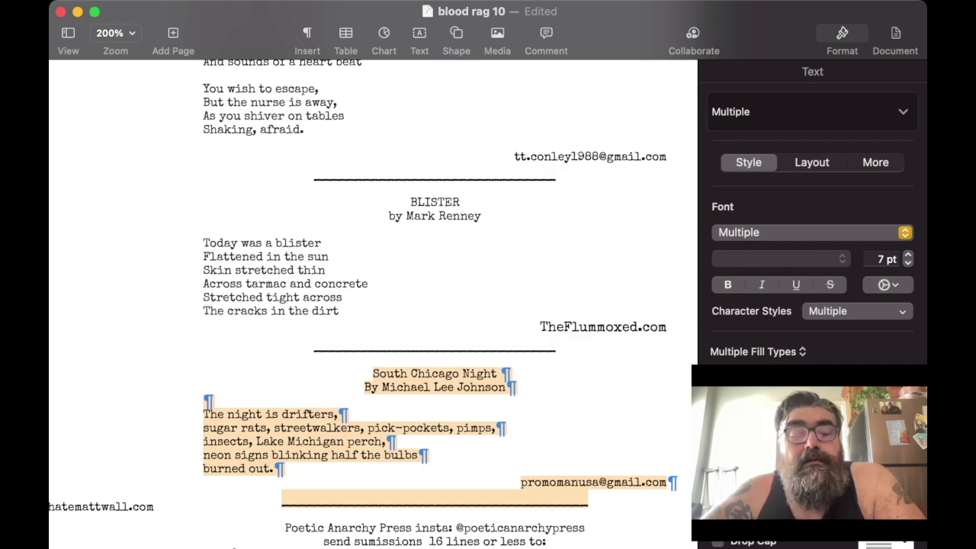
scroll(373, 305, up, 15)
scroll(373, 305, left, 10)
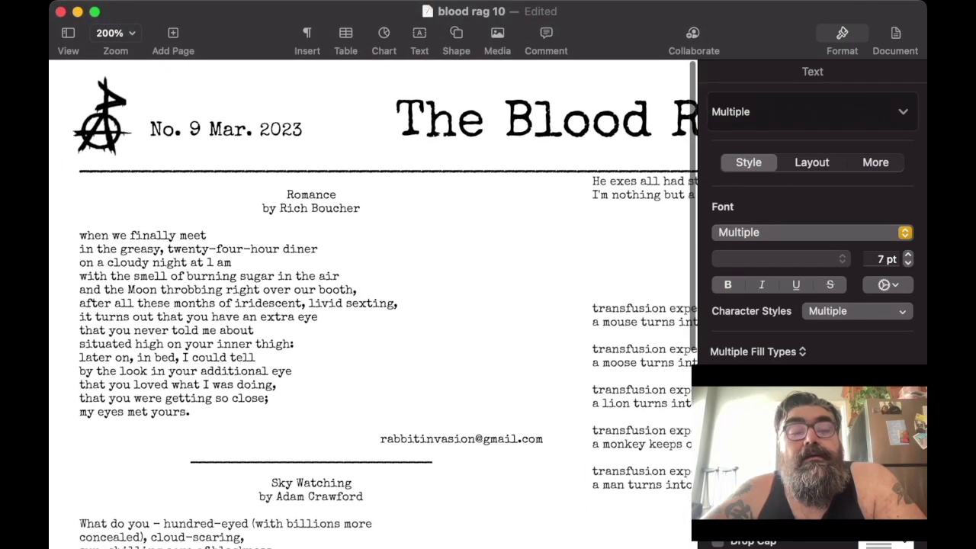
click(287, 195)
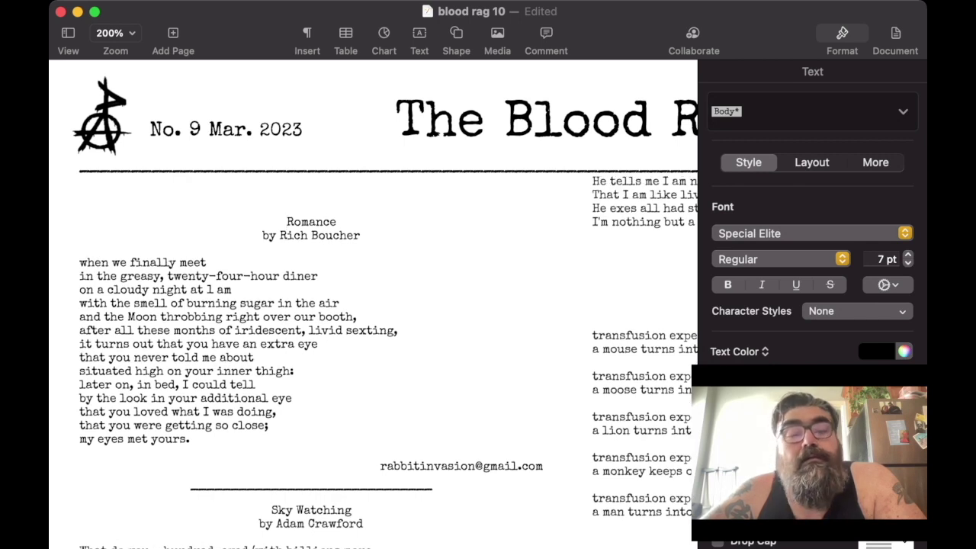
key(super+v)
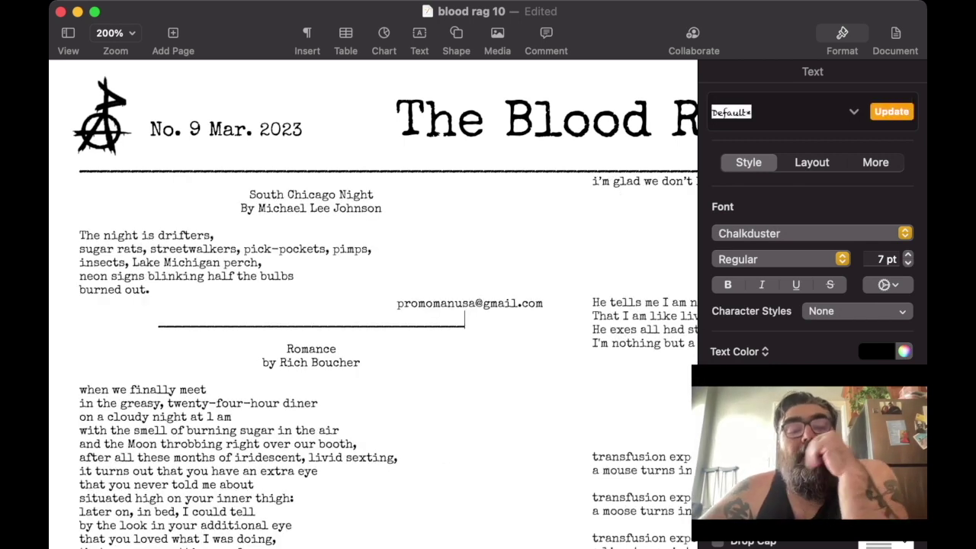
- Delete the leftover South Chicago Night block above the Poetic Anarchy Press footer
scroll(374, 305, right, 3)
scroll(374, 305, down, 2)
scroll(374, 305, right, 5)
scroll(373, 305, down, 2)
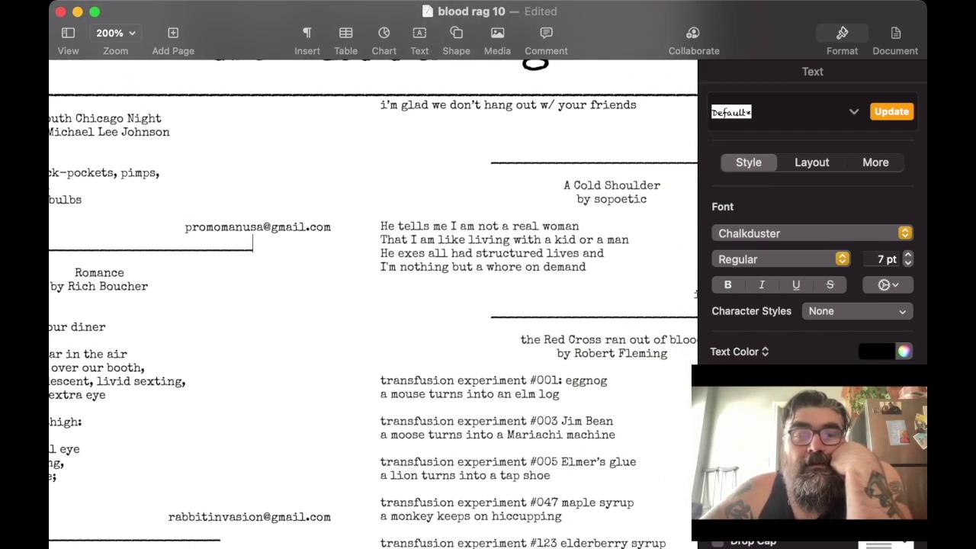
scroll(374, 305, down, 15)
scroll(374, 305, right, 2)
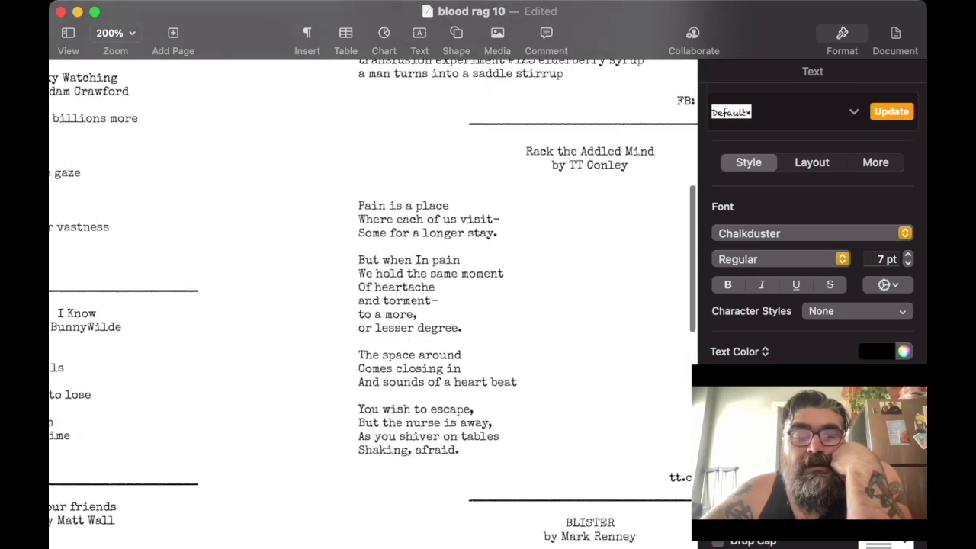
scroll(374, 305, down, 5)
scroll(373, 305, right, 2)
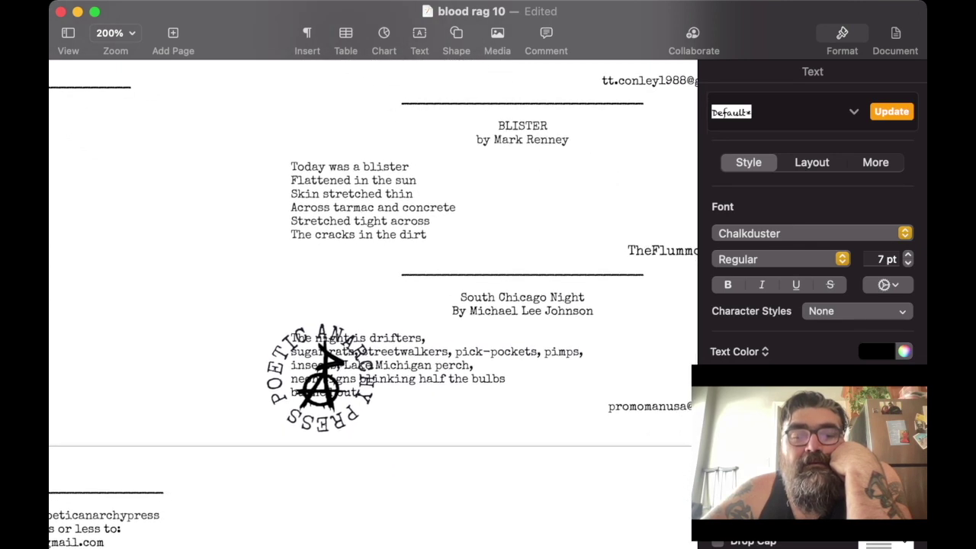
key(super+a)
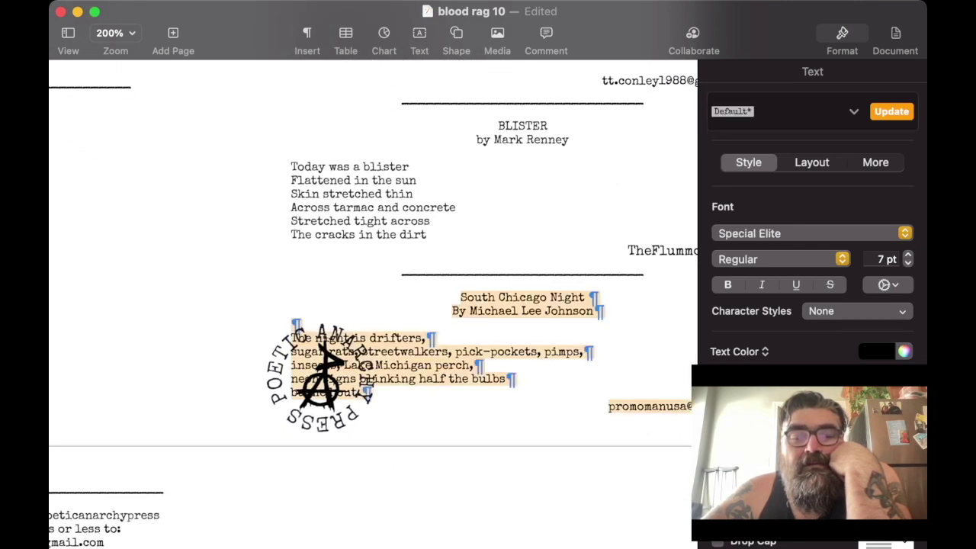
key(BackSpace)
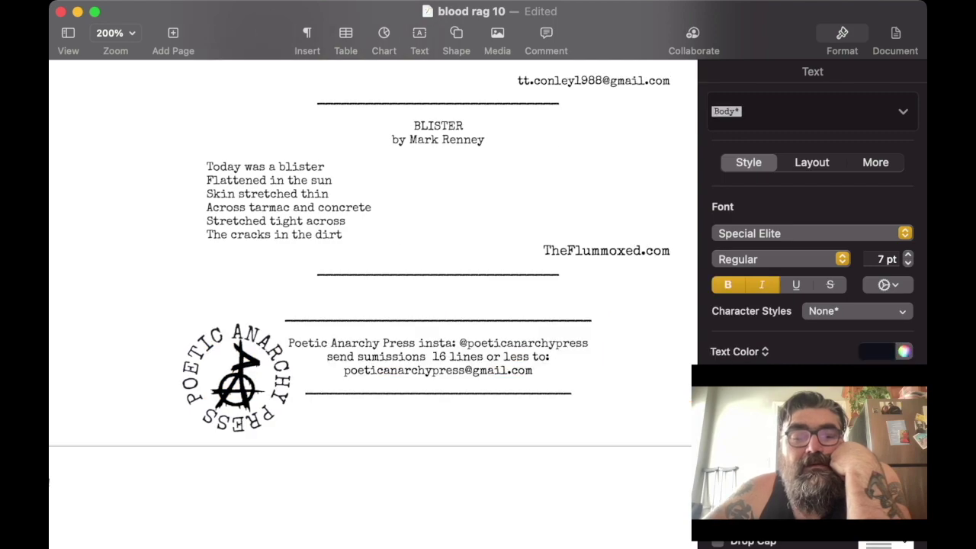
- Restore the Rack the Addled Mind poem's title to 'untitled'
scroll(373, 305, up, 10)
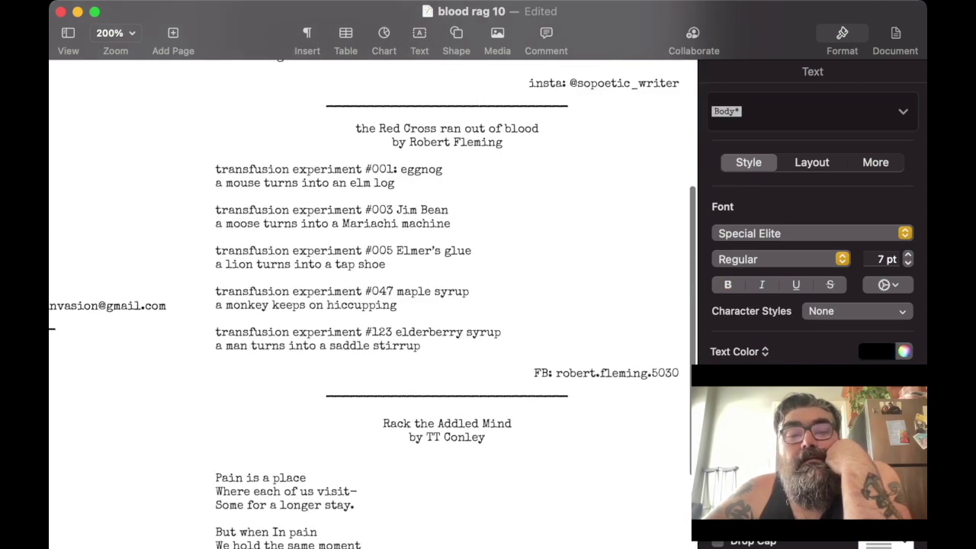
drag(358, 144, 206, 175)
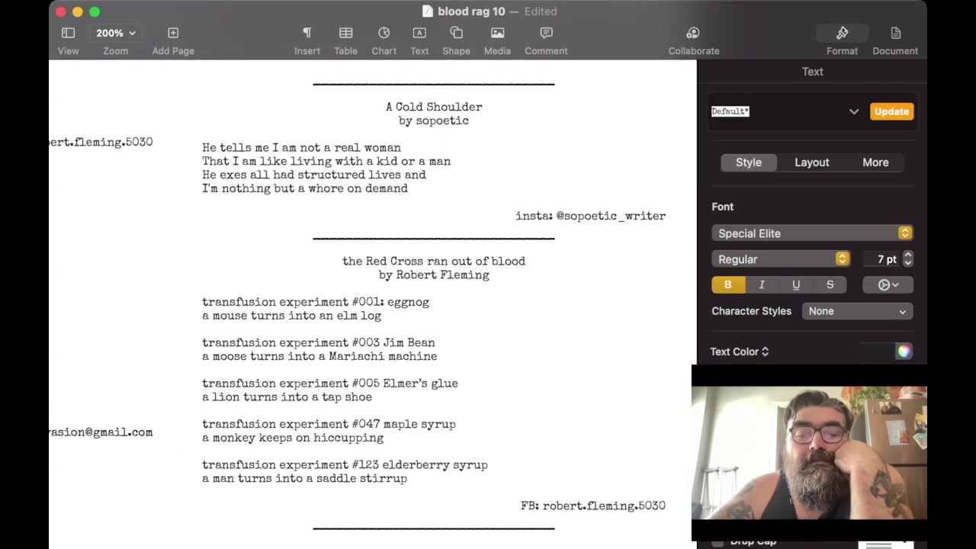
scroll(374, 305, up, 5)
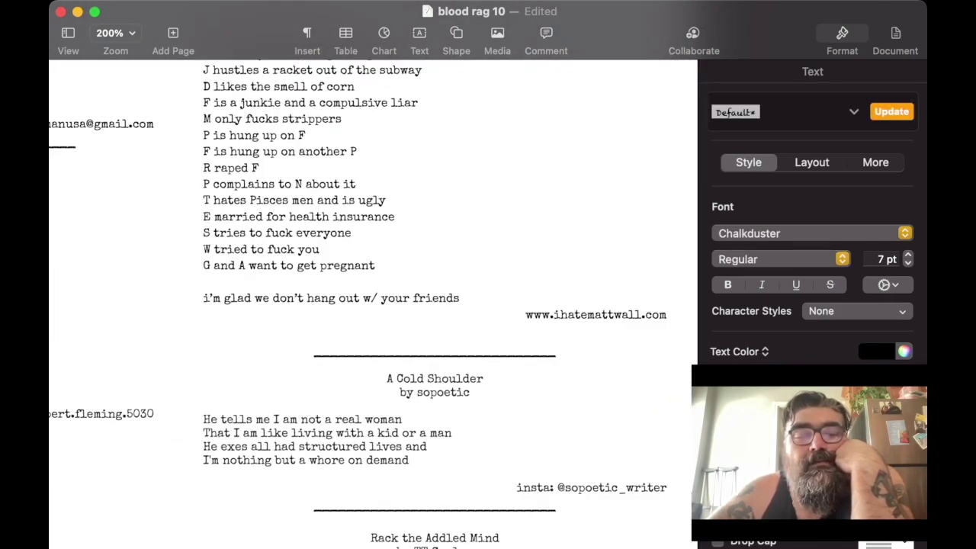
scroll(374, 305, down, 10)
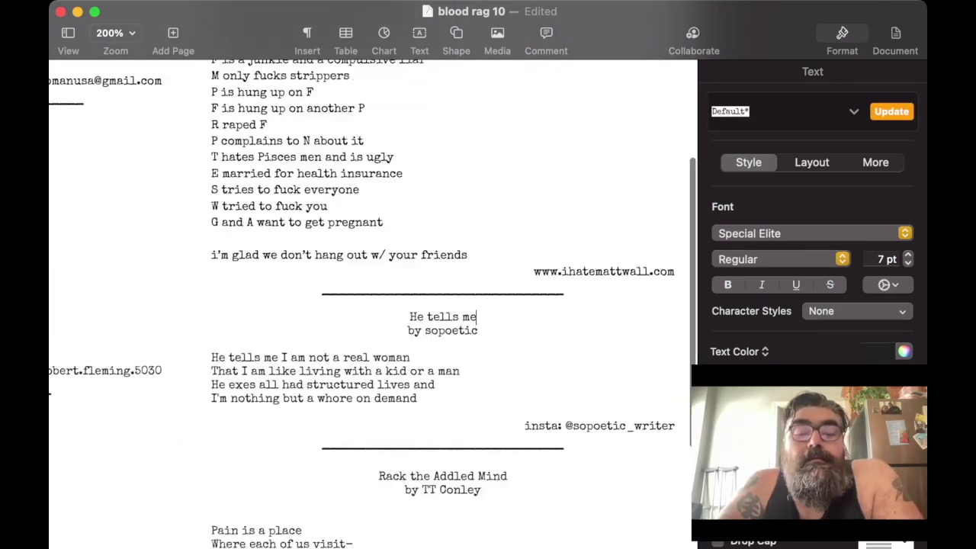
scroll(373, 305, up, 10)
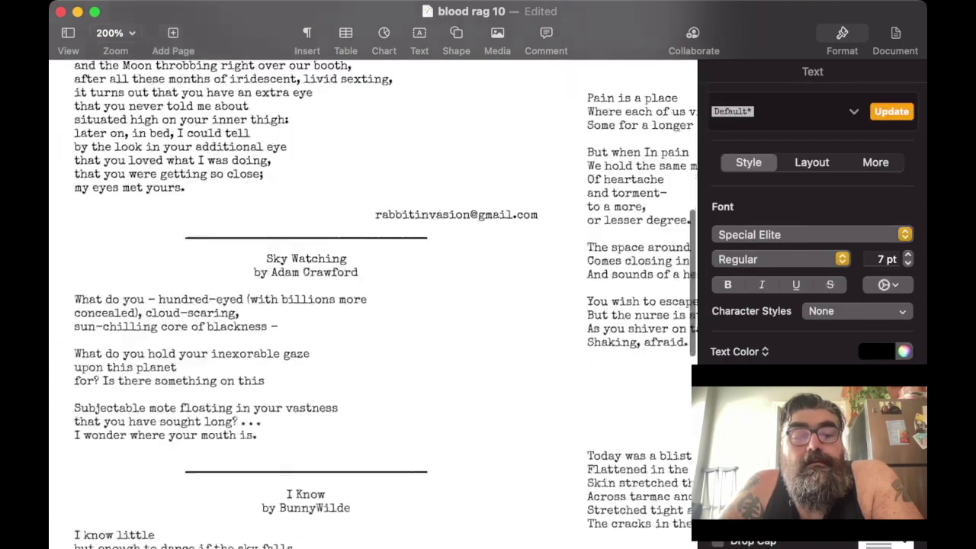
scroll(373, 305, up, 2)
scroll(373, 305, down, 10)
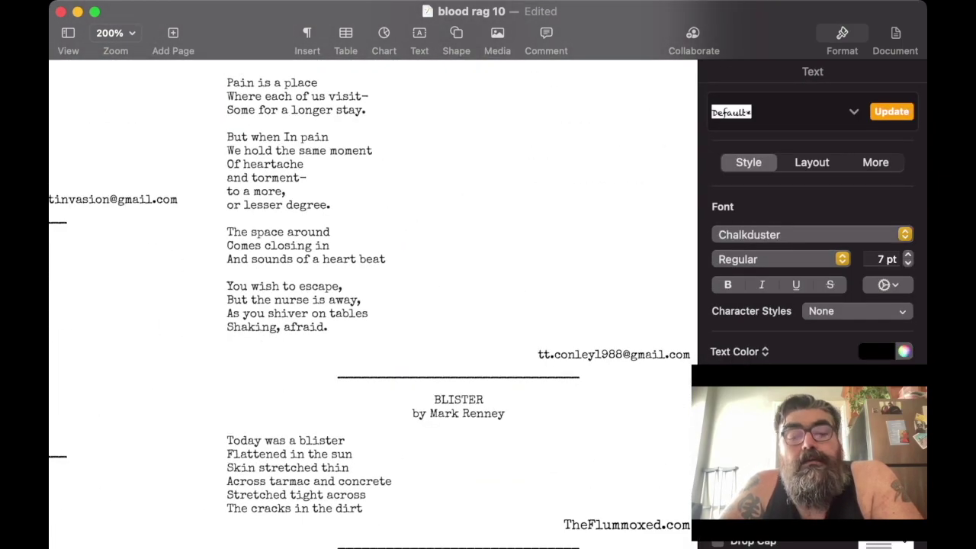
key(super+z)
key(super+z)
key(super+z)
key(super+z)
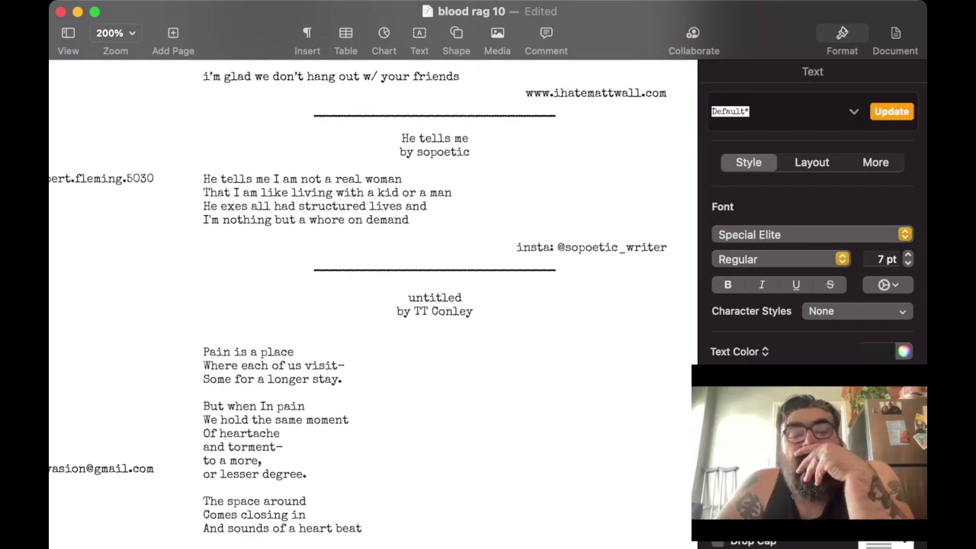
- Put the BLISTER poet's contact e-mail on its credit line
key(super+z)
key(super+z)
key(super+z)
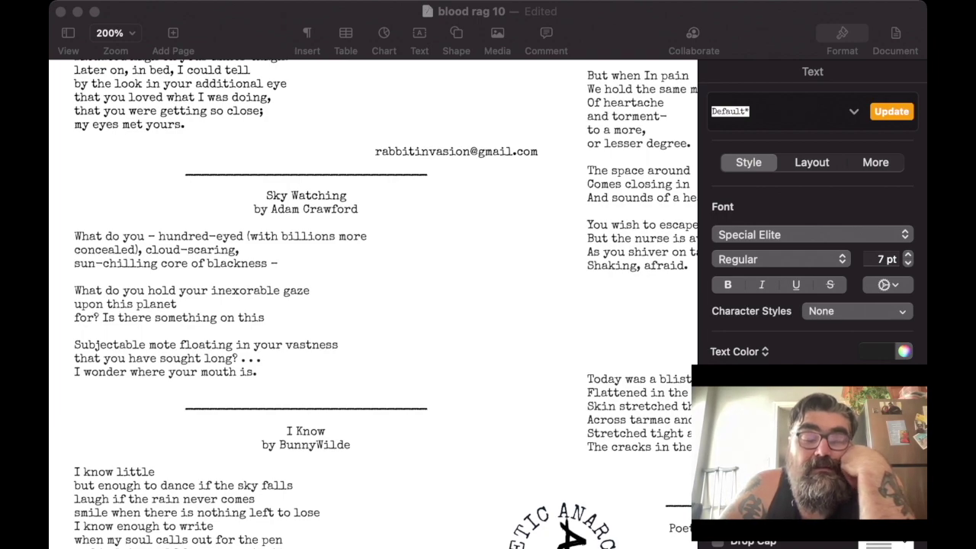
key(super+Tab)
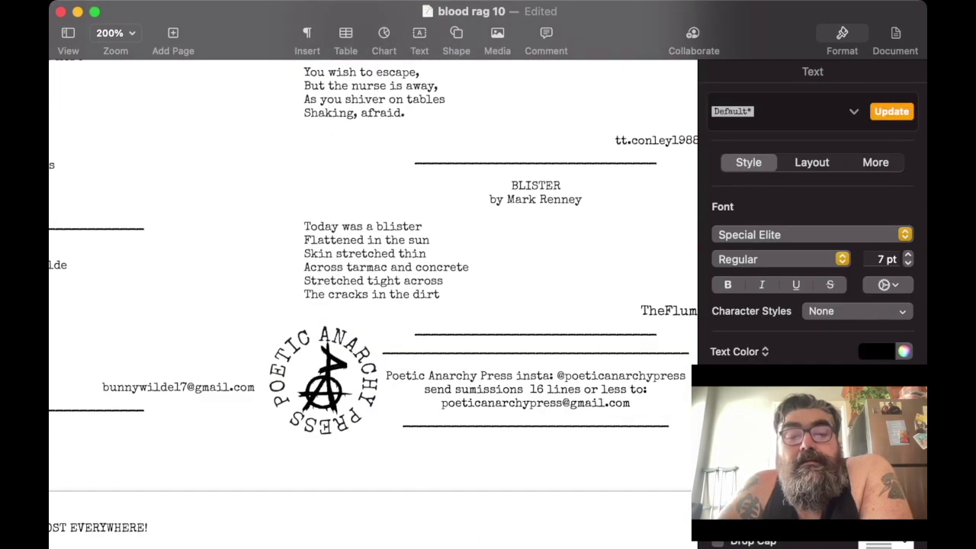
key(Return)
scroll(374, 305, up, 5)
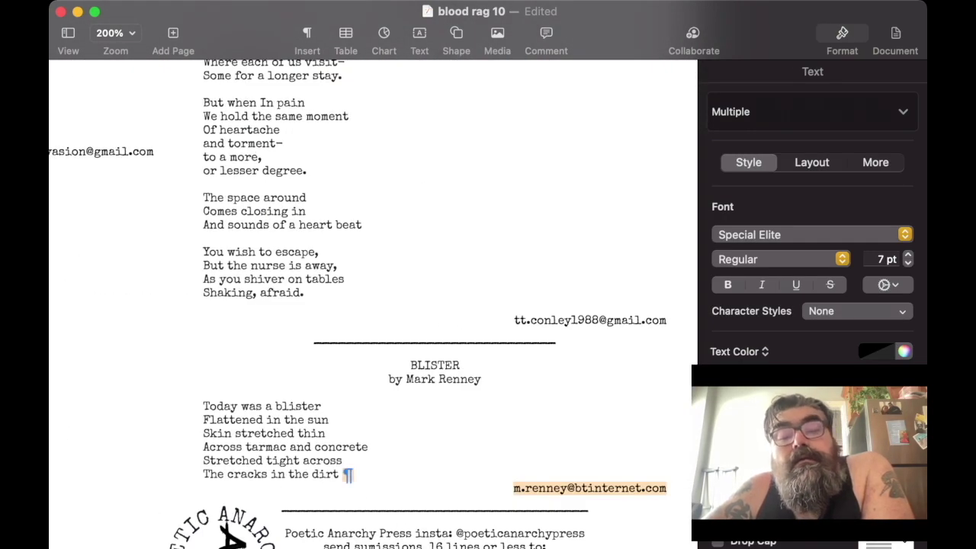
- Delete the untitled poem block and the leftover blank lines above BLISTER
scroll(374, 305, up, 1)
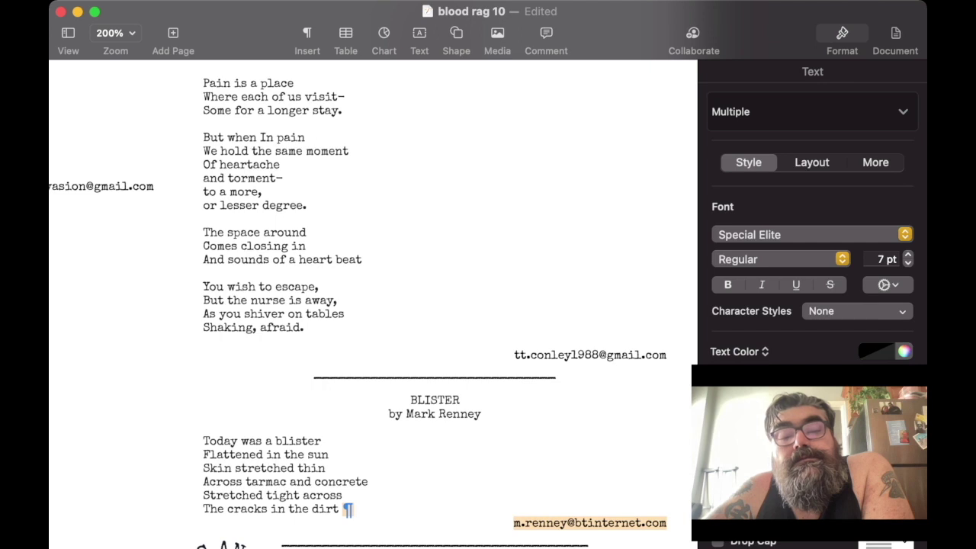
scroll(373, 314, up, 2)
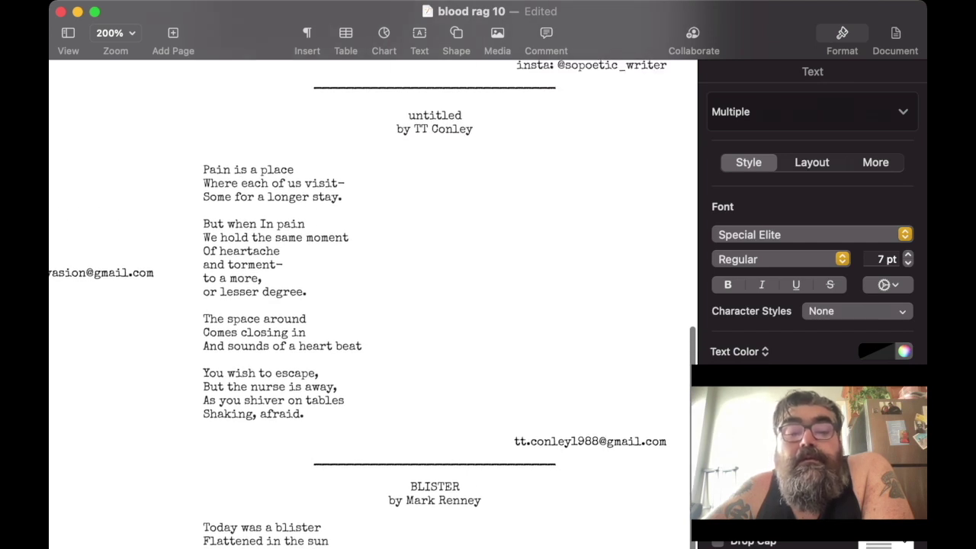
drag(560, 458, 408, 115)
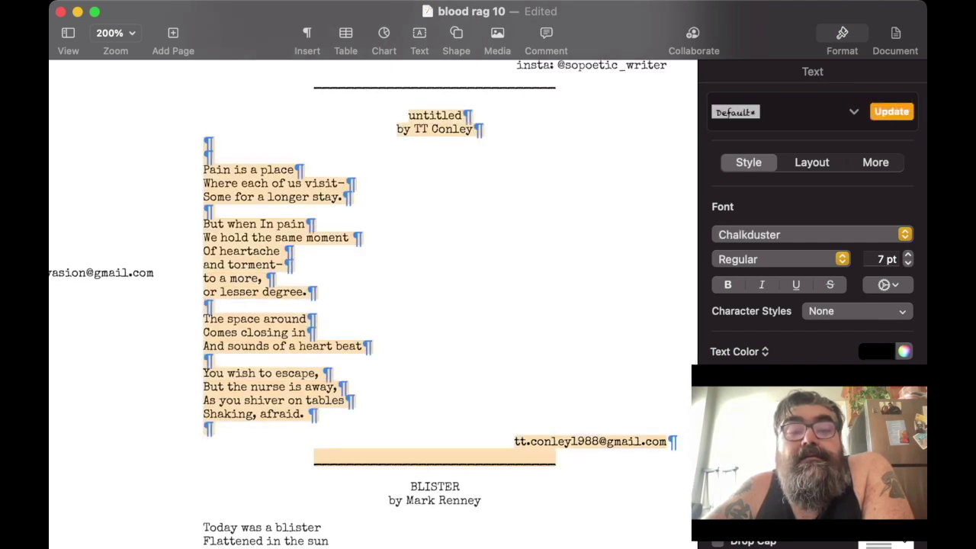
key(BackSpace)
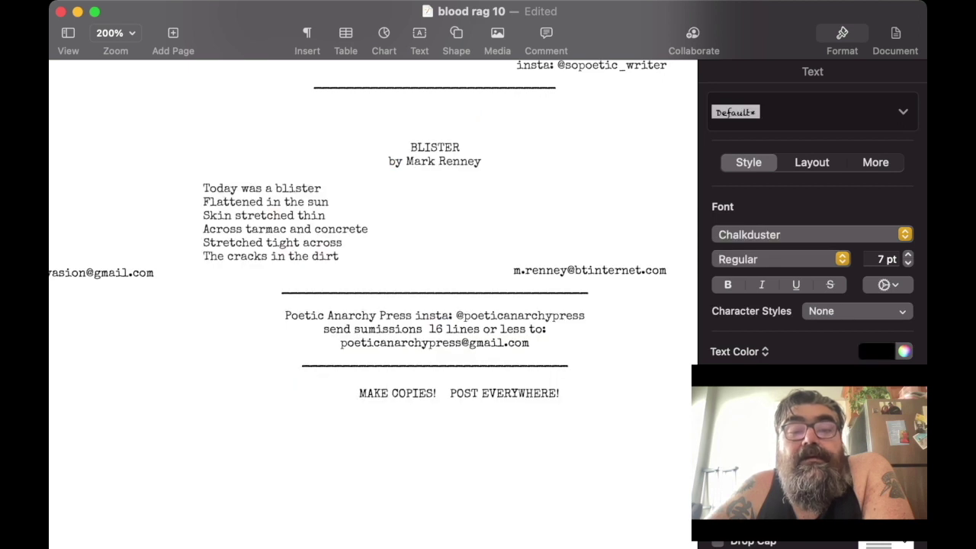
key(BackSpace)
key(BackSpace)
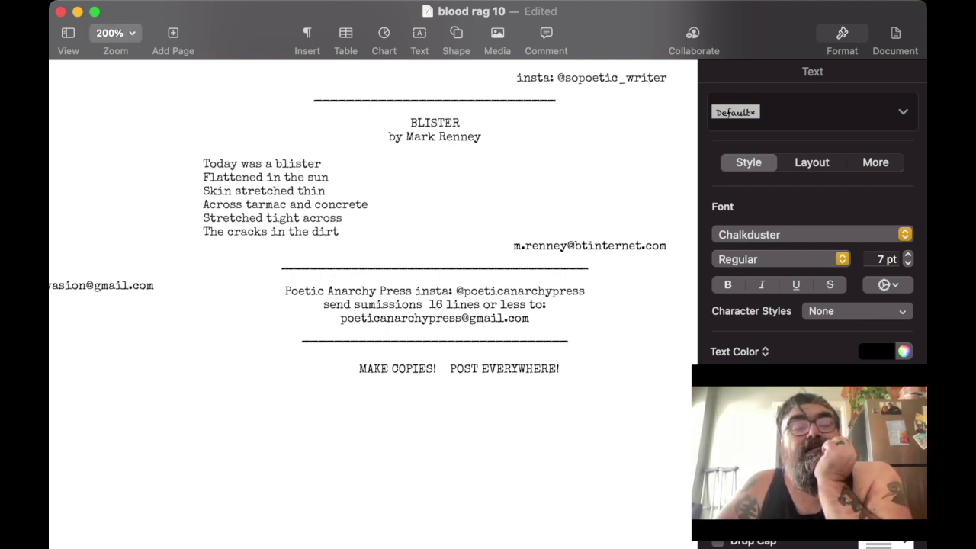
- Zoom to show the whole two-column page, then select all the poem text with Cmd+A
key(super+0)
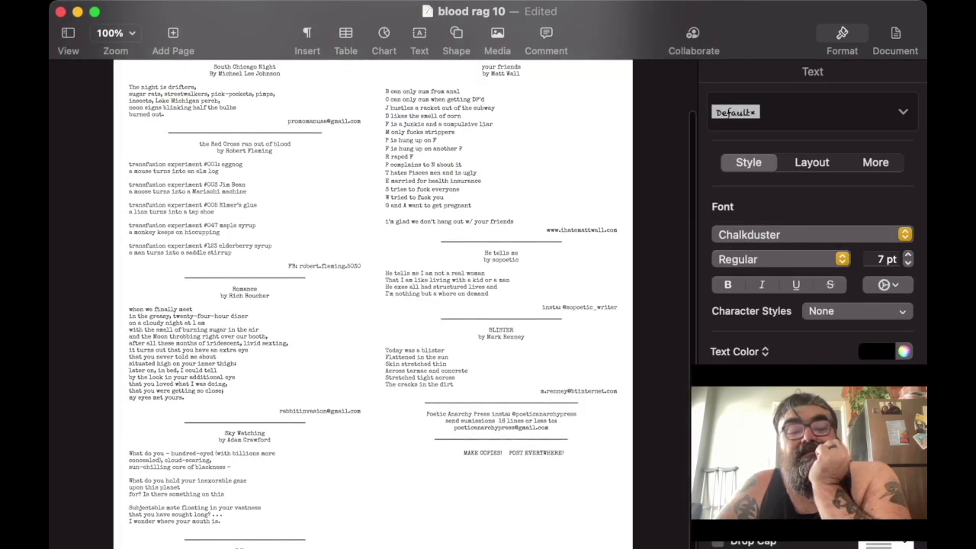
scroll(373, 305, up, 2)
scroll(373, 305, down, 2)
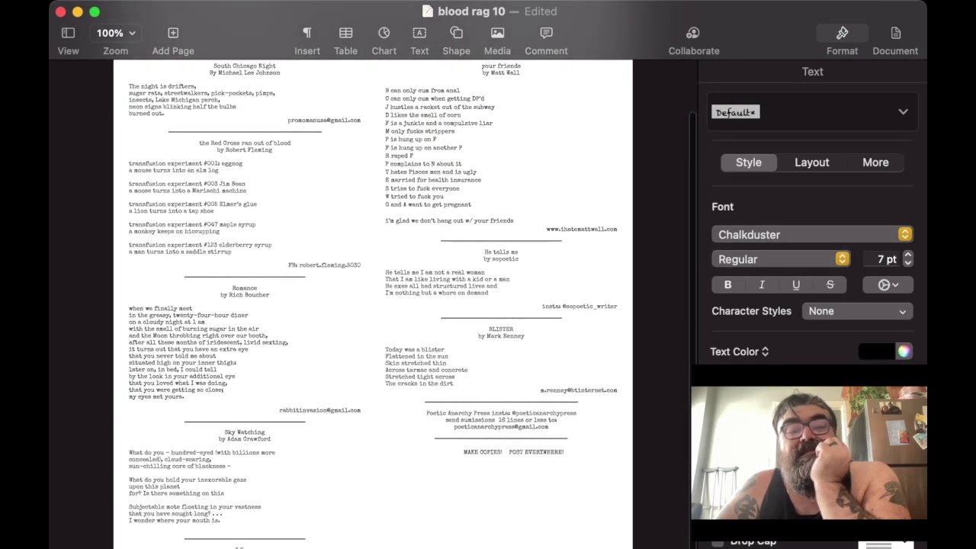
scroll(562, 312, up, 2)
scroll(562, 311, down, 2)
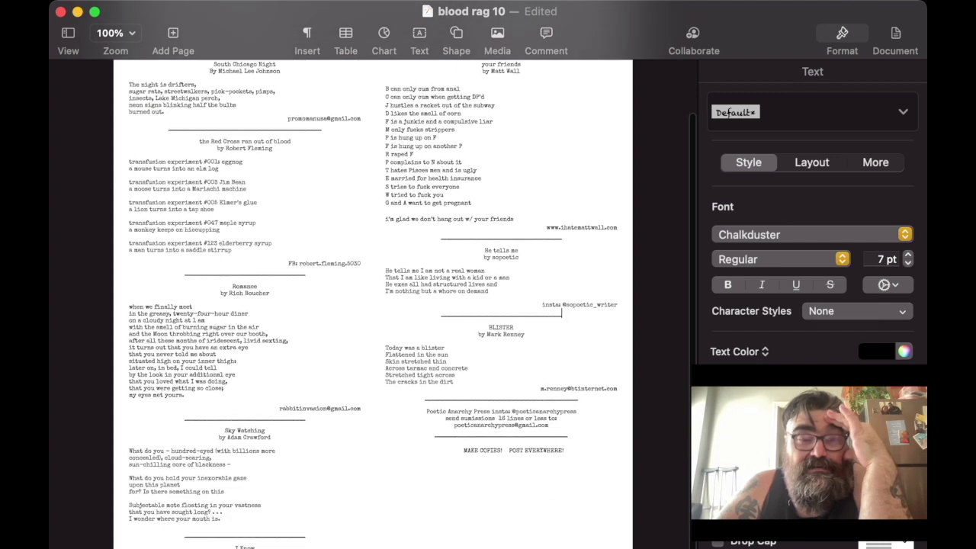
scroll(562, 313, up, 1)
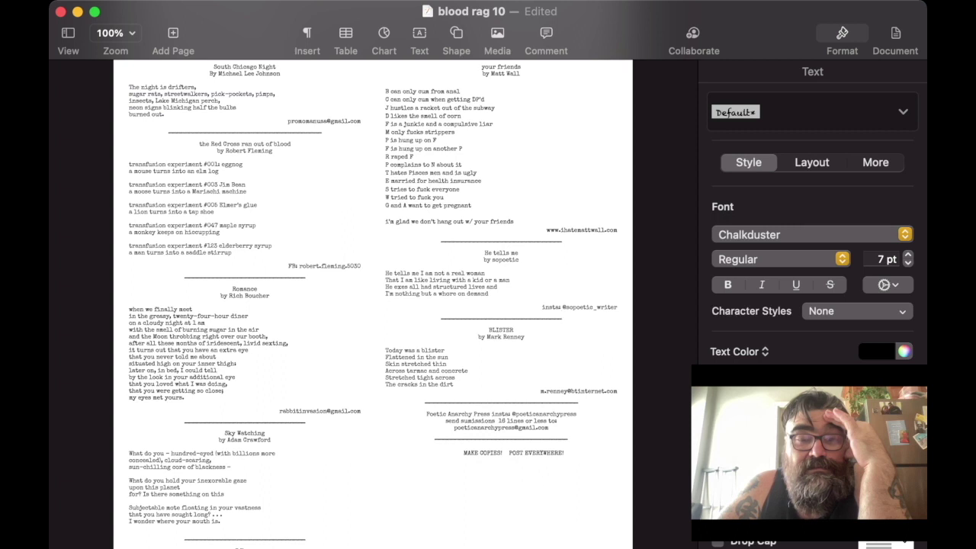
key(super+a)
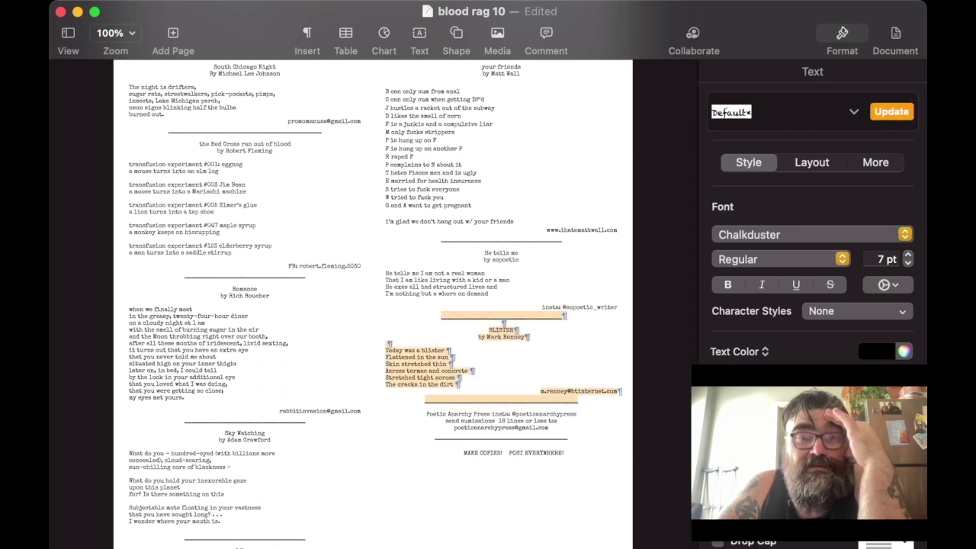
scroll(373, 305, up, 2)
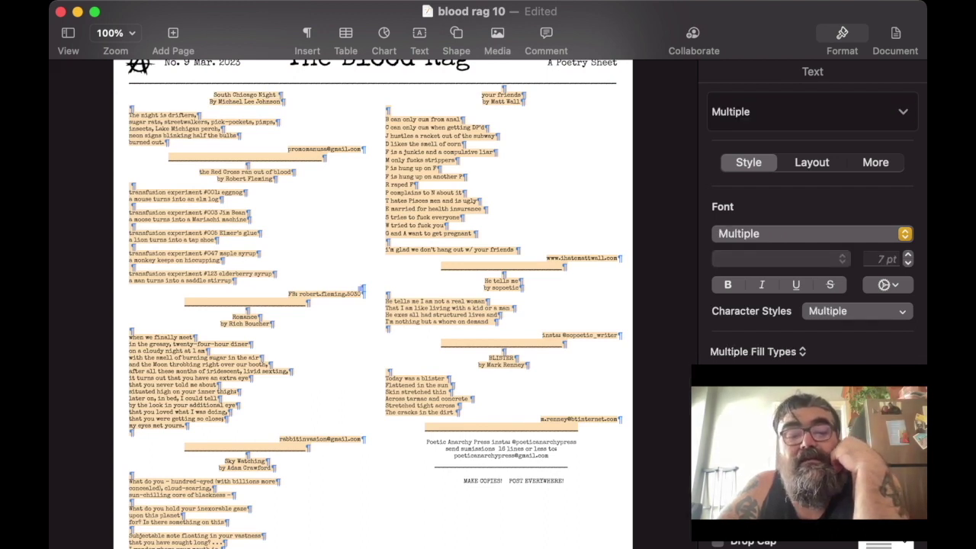
- Resize all the poem text up to 8 pt, then deselect to check the column layout
text(2)
key(Return)
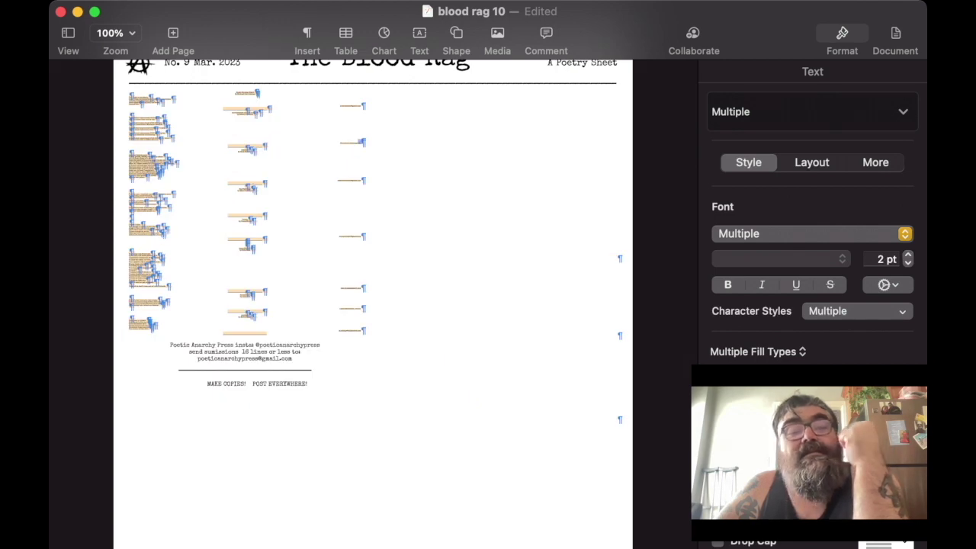
key(Up)
key(Up)
key(Up)
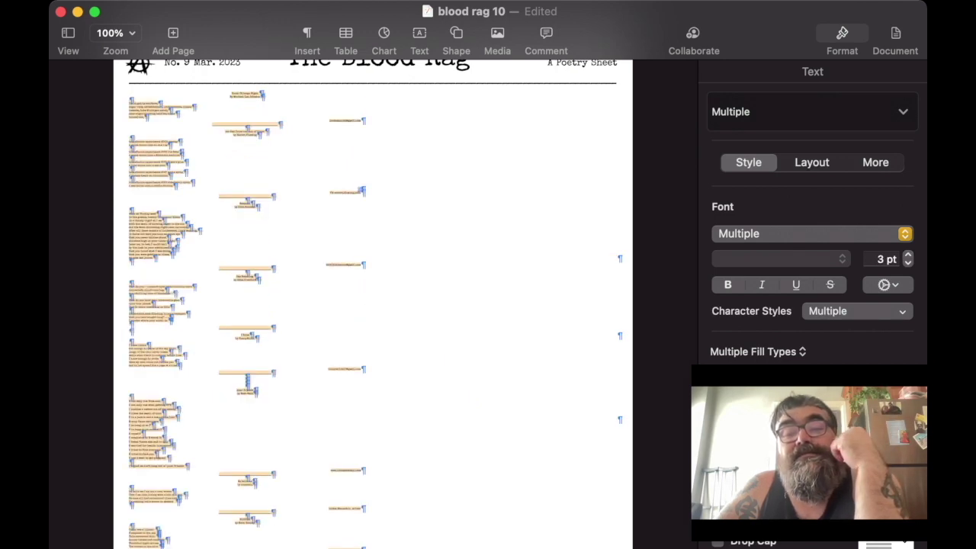
key(Up)
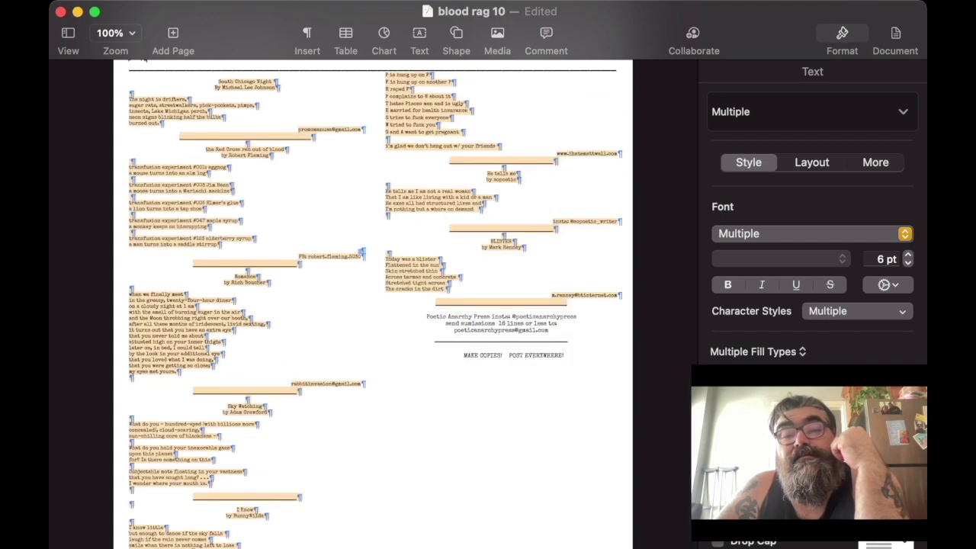
key(Up)
key(Up)
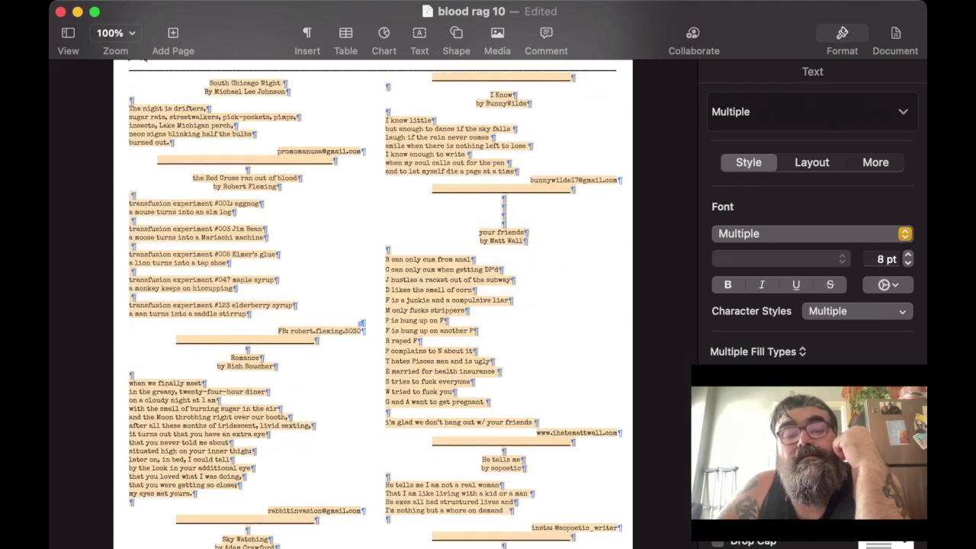
scroll(373, 306, down, 10)
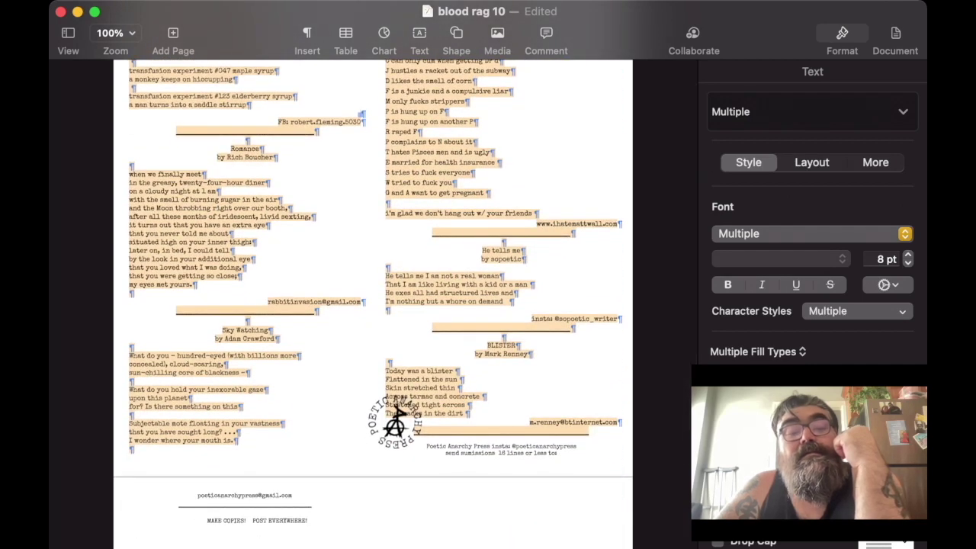
scroll(373, 305, up, 5)
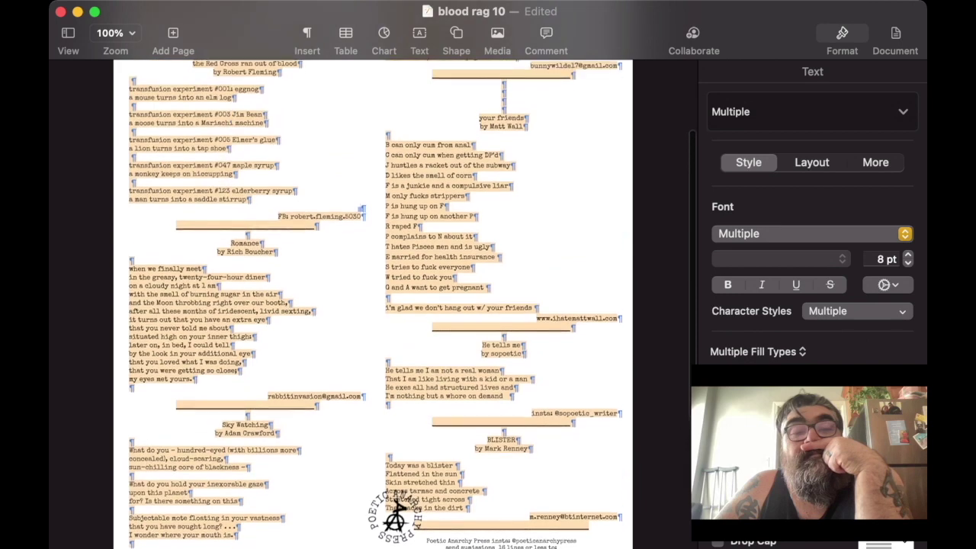
scroll(373, 305, up, 8)
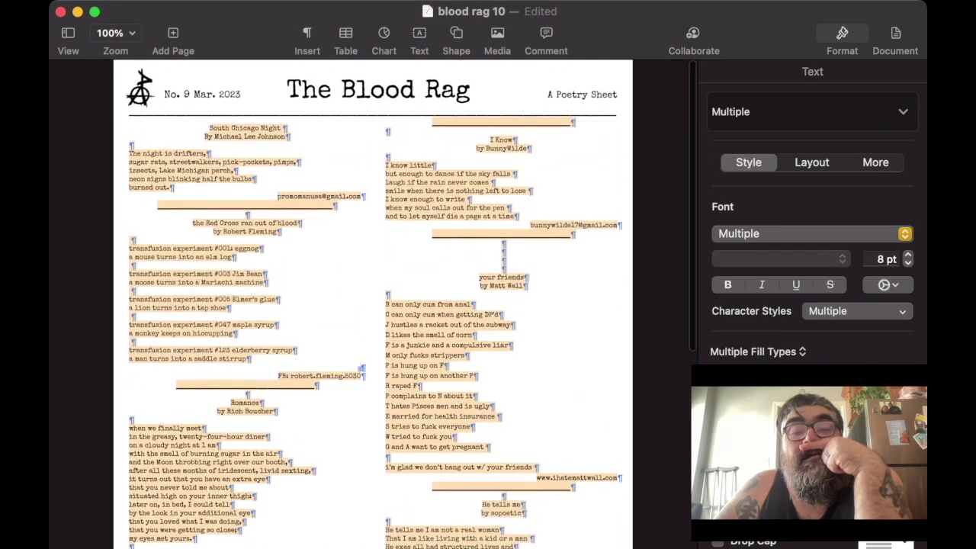
click(501, 260)
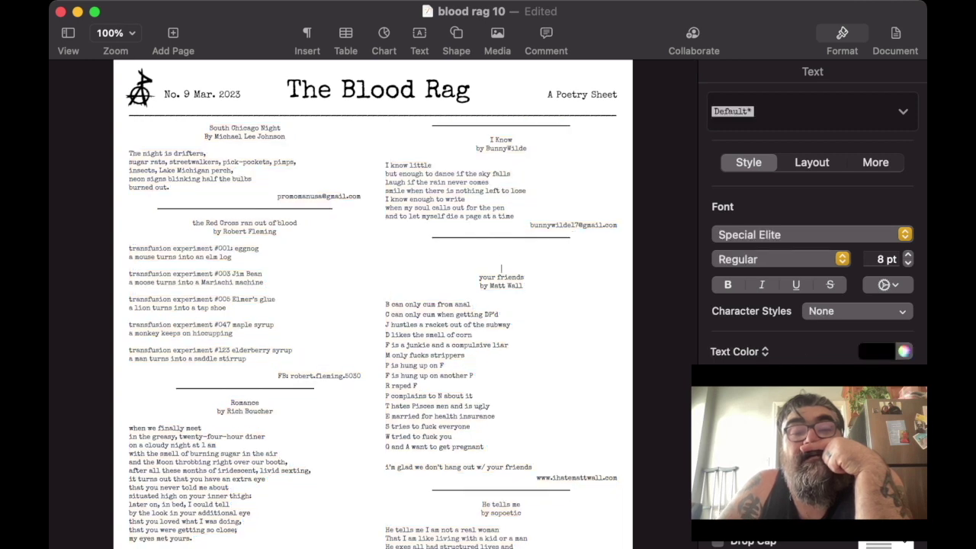
- Adjust the blank line spacing above the poem 'your friends'
key(BackSpace)
key(BackSpace)
key(BackSpace)
key(BackSpace)
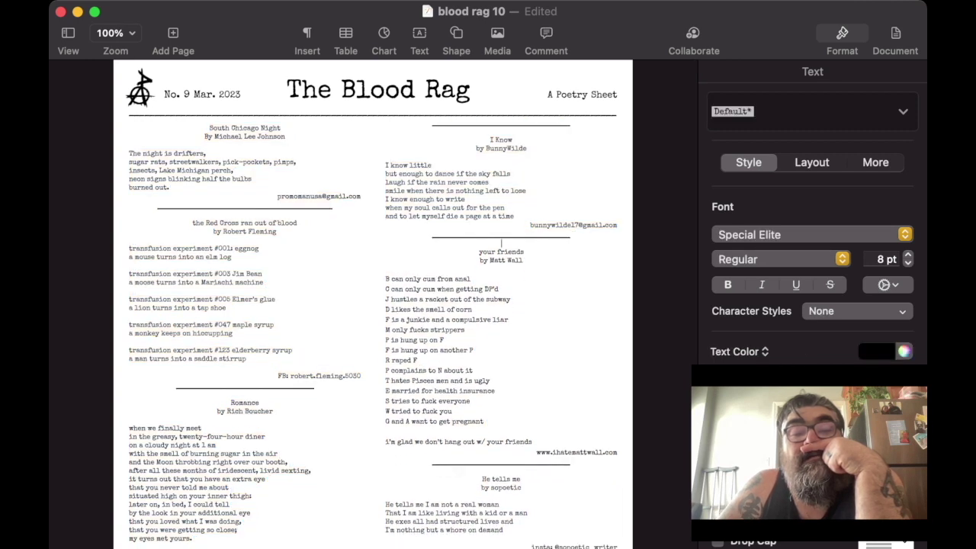
key(Return)
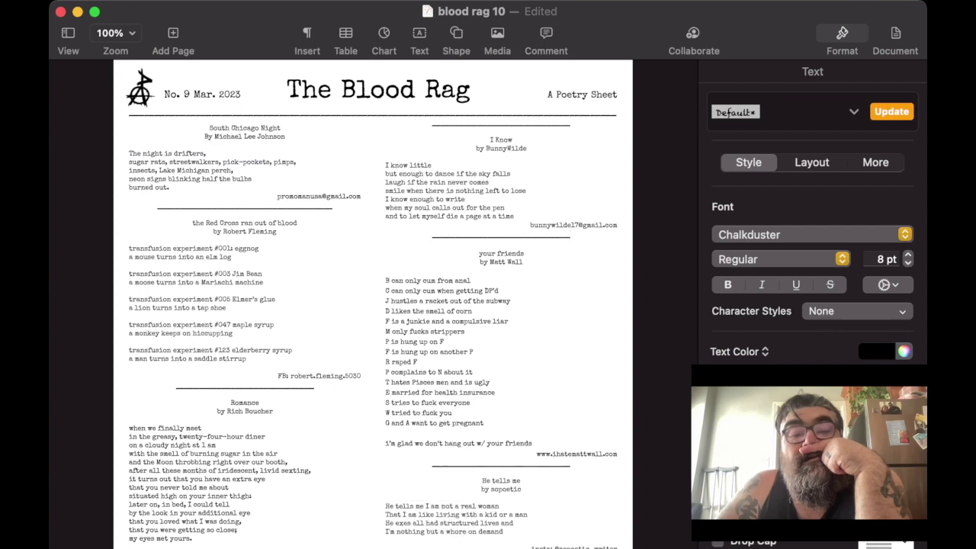
scroll(373, 305, down, 10)
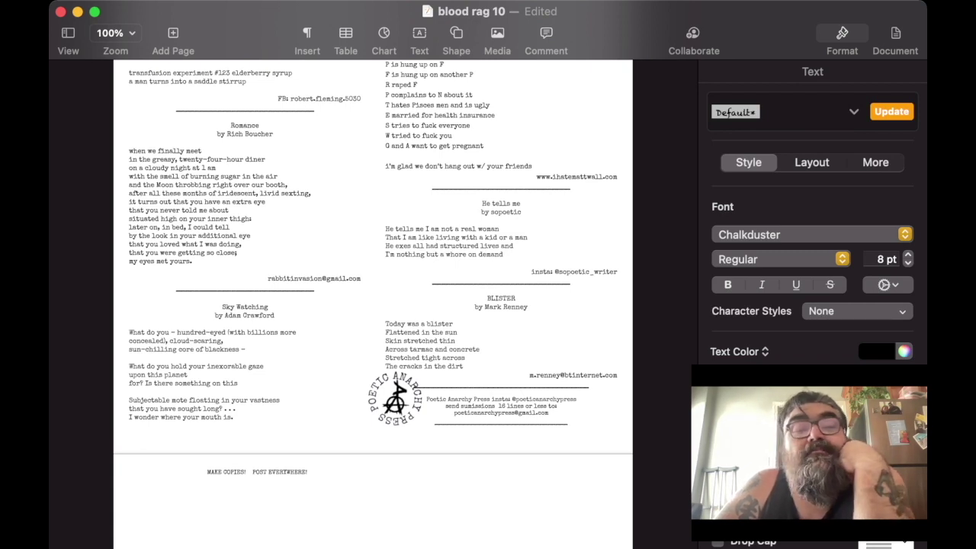
scroll(372, 280, up, 2)
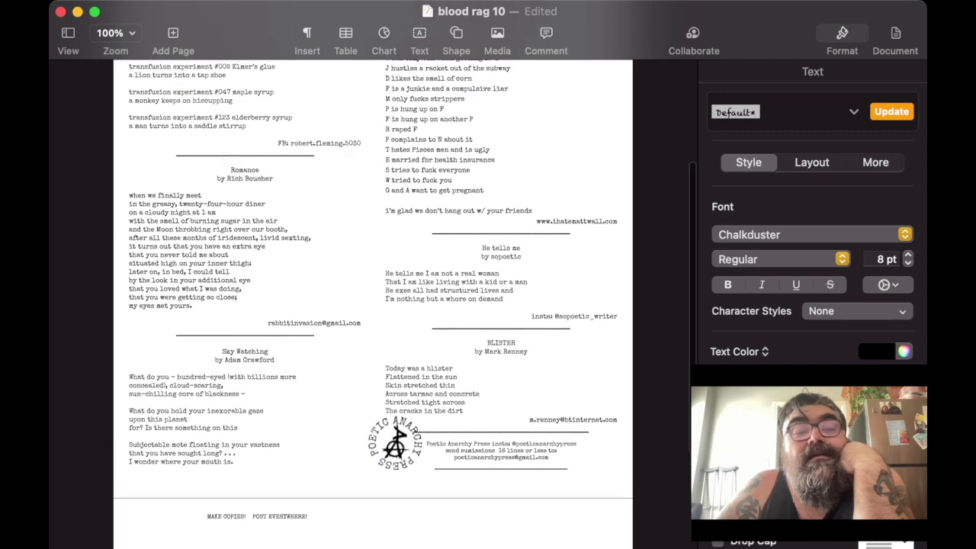
scroll(373, 297, up, 10)
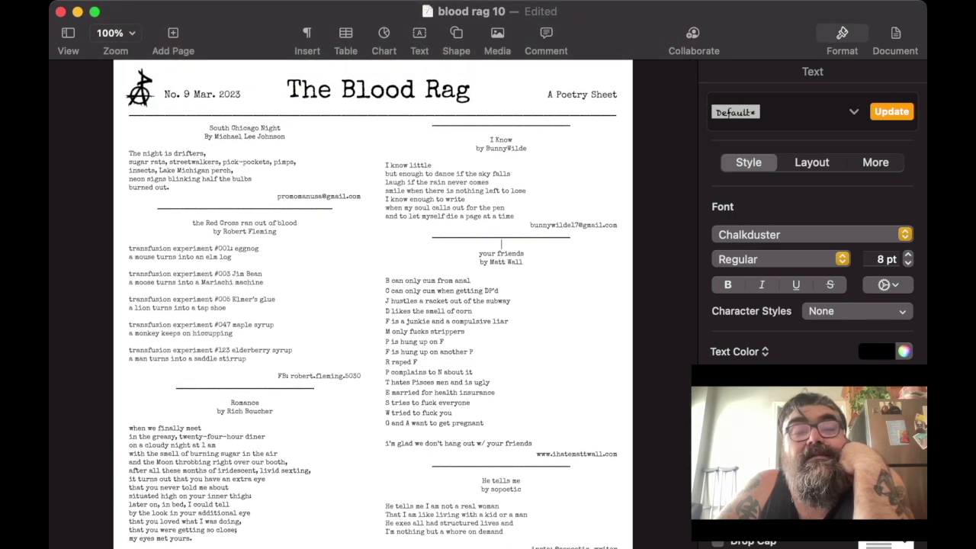
scroll(373, 305, down, 15)
scroll(373, 298, up, 6)
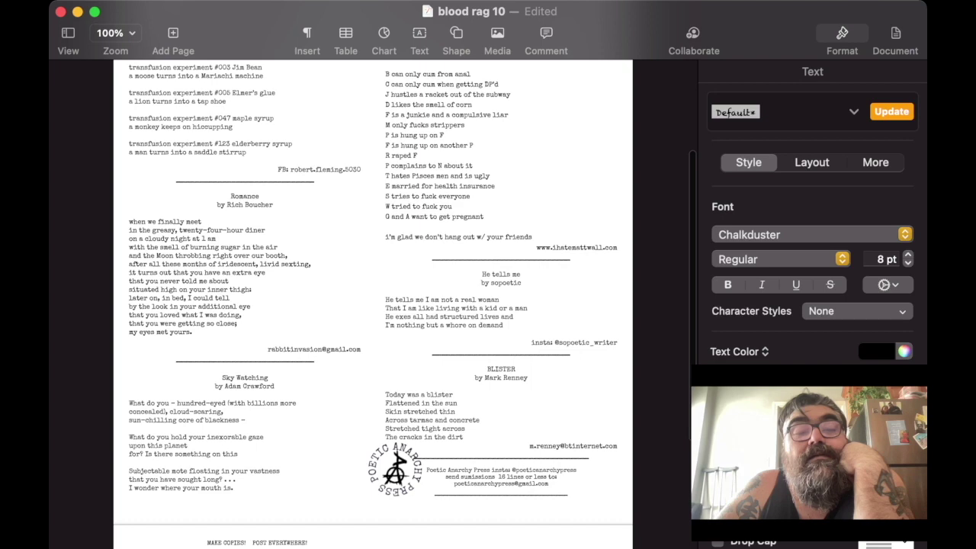
scroll(373, 305, up, 8)
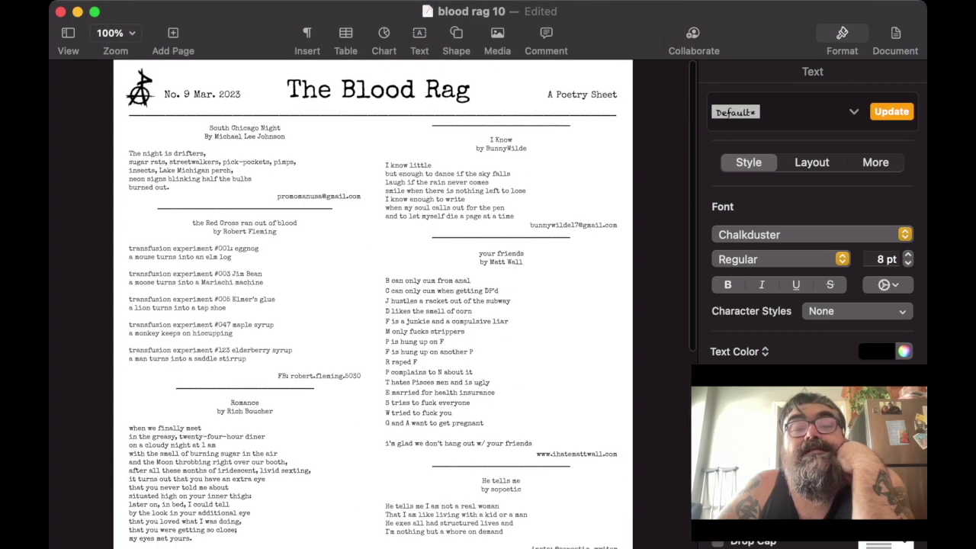
- Delete the separator line above the poem 'I Know'
drag(571, 122, 432, 122)
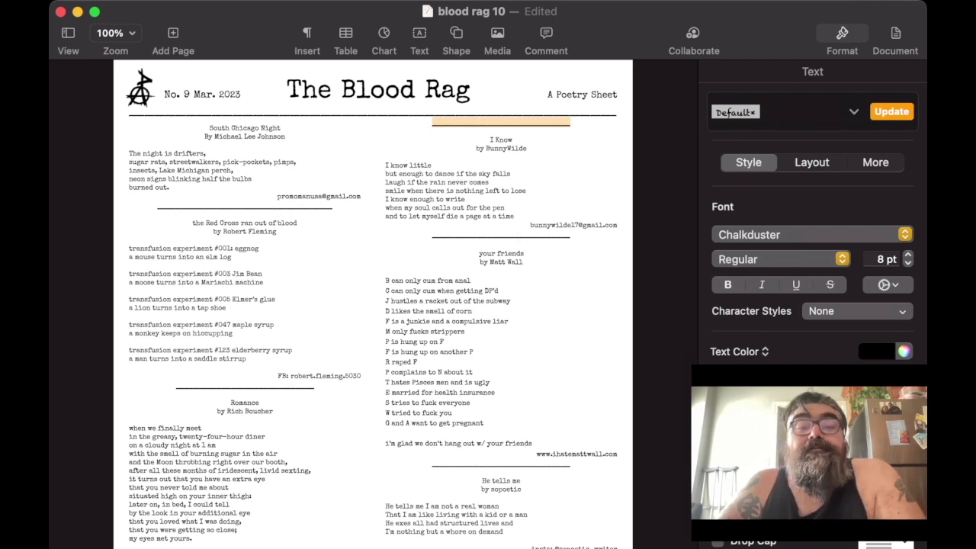
key(BackSpace)
key(BackSpace)
scroll(373, 305, down, 2)
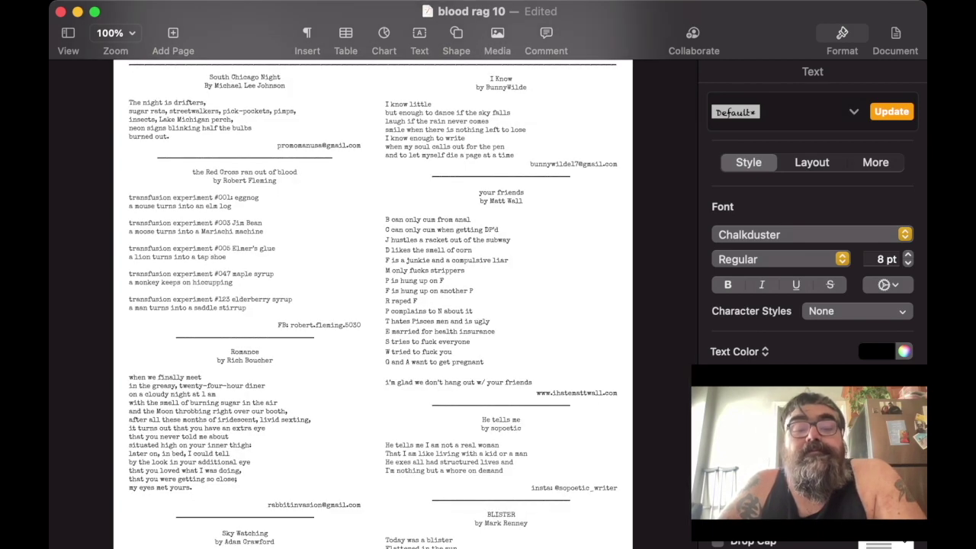
scroll(373, 305, up, 3)
scroll(373, 306, down, 3)
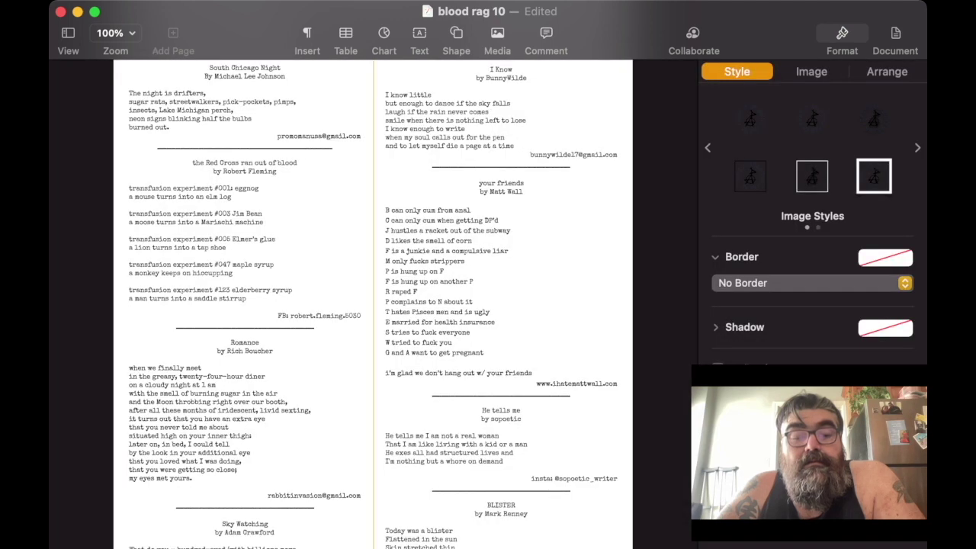
- Check the logo image near the BLISTER poem, then place the cursor after the header's issue number 9
click(455, 530)
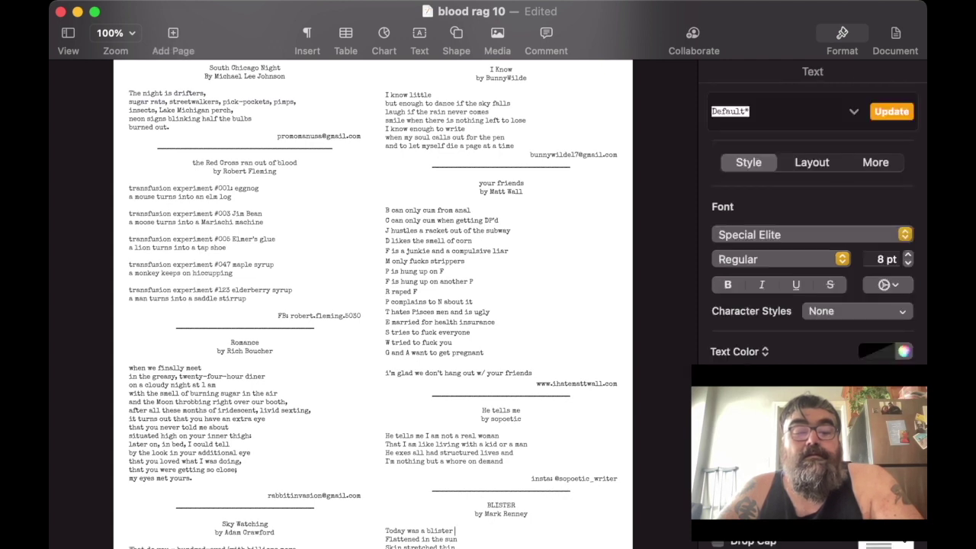
click(455, 530)
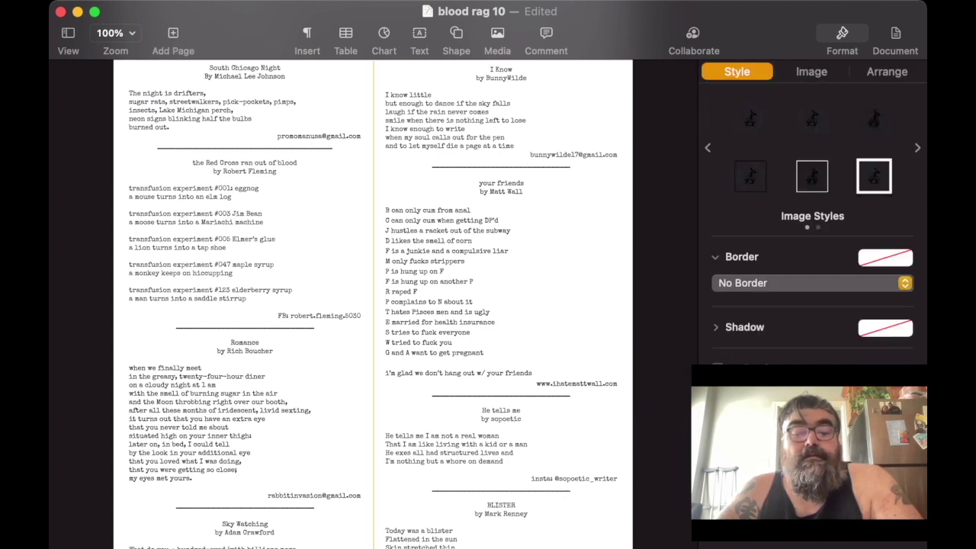
key(Escape)
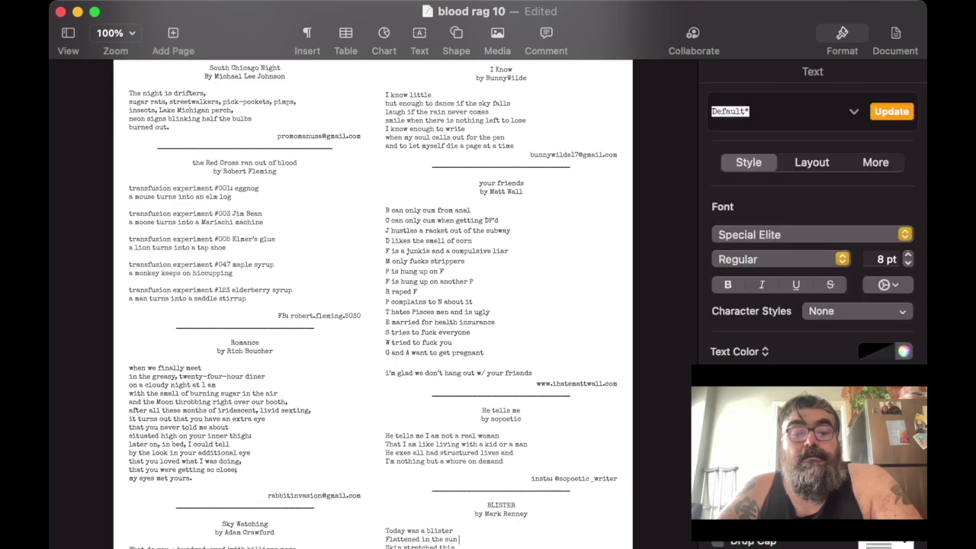
scroll(373, 305, up, 3)
scroll(373, 305, down, 1)
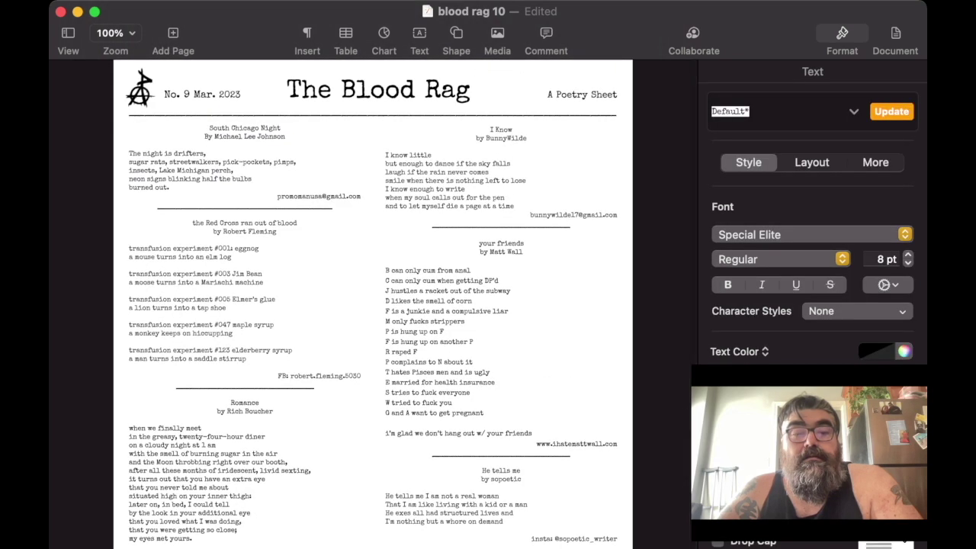
scroll(373, 305, down, 3)
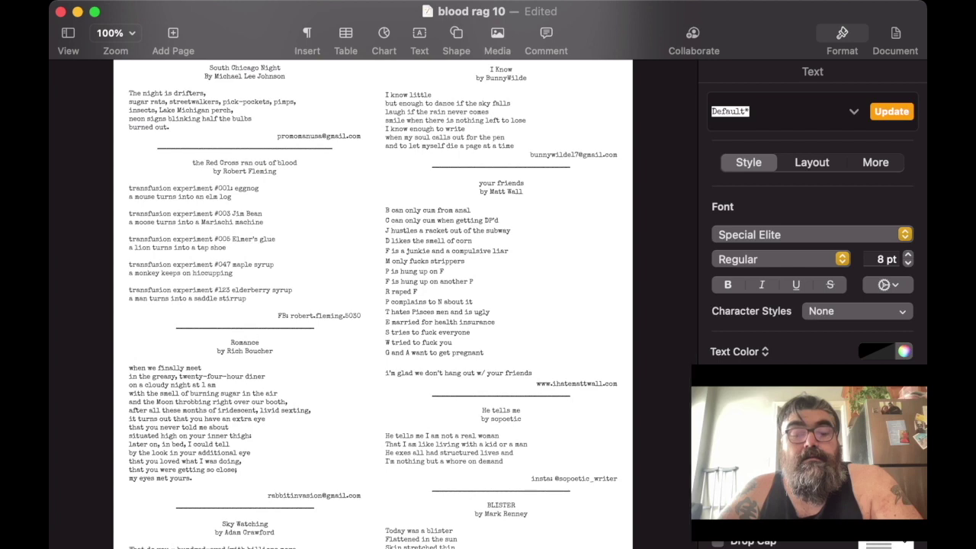
scroll(373, 305, up, 3)
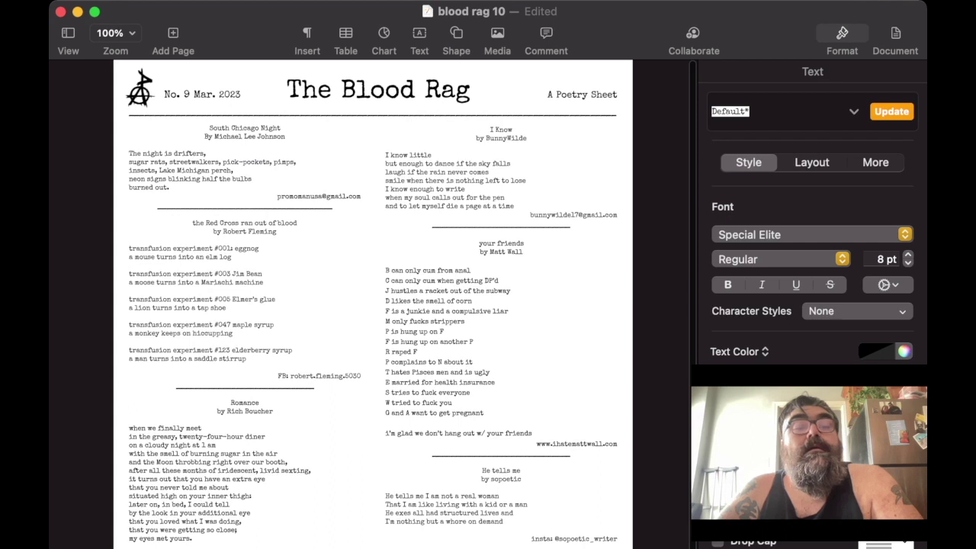
click(178, 94)
- Change the header's issue number from 9 to 10 and the month from Mar to Apr
key(BackSpace)
text(10)
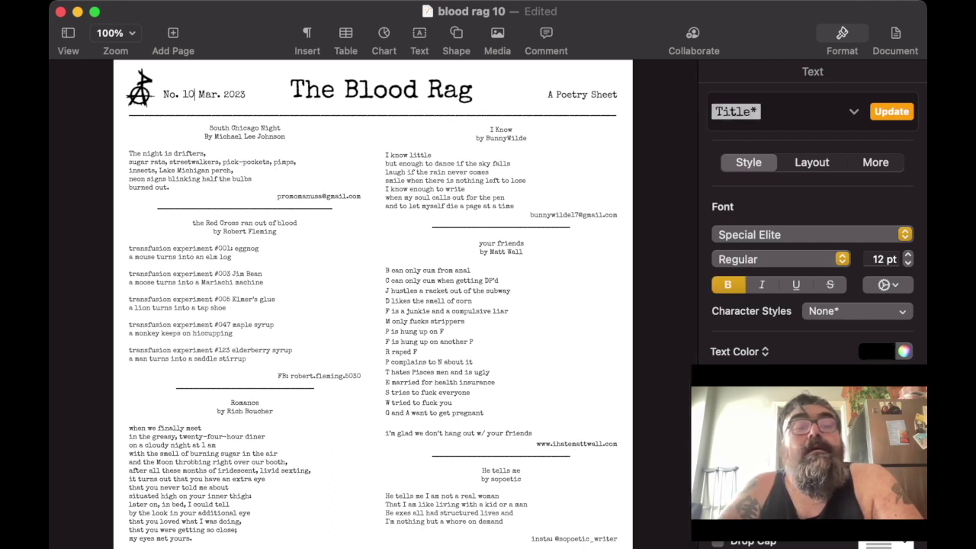
key(BackSpace)
key(BackSpace)
key(BackSpace)
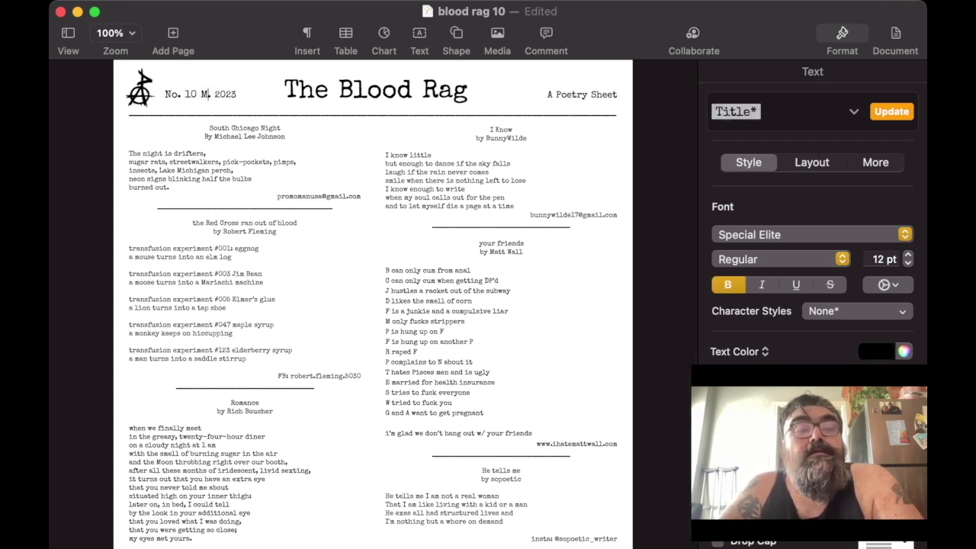
text(Apr.)
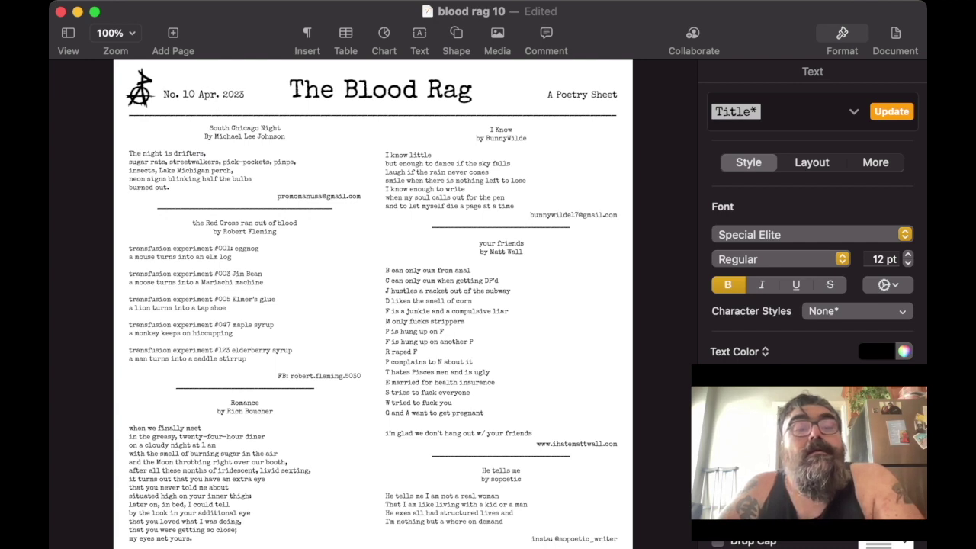
- Delete the old header logo and paste the Poetic Anarchy Press stamp onto the page
click(139, 89)
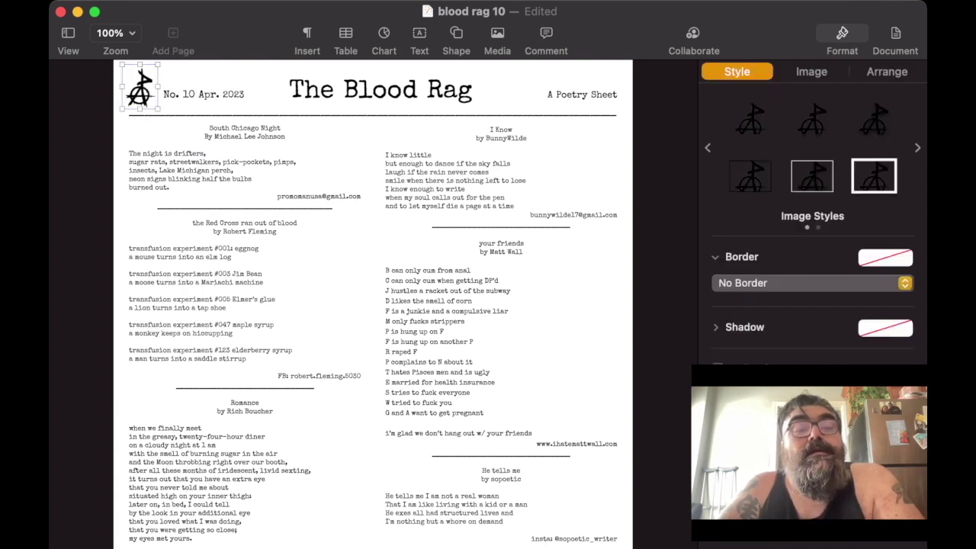
key(Delete)
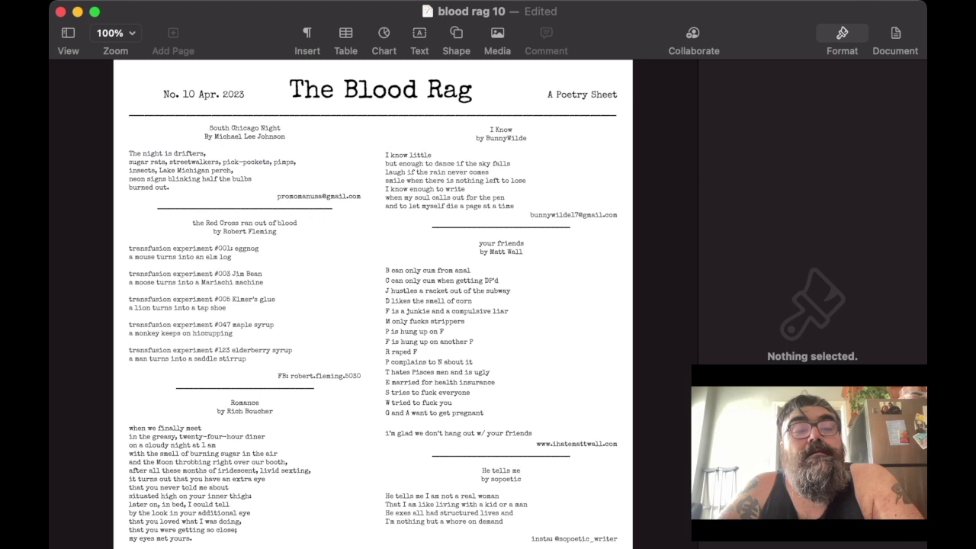
key(Delete)
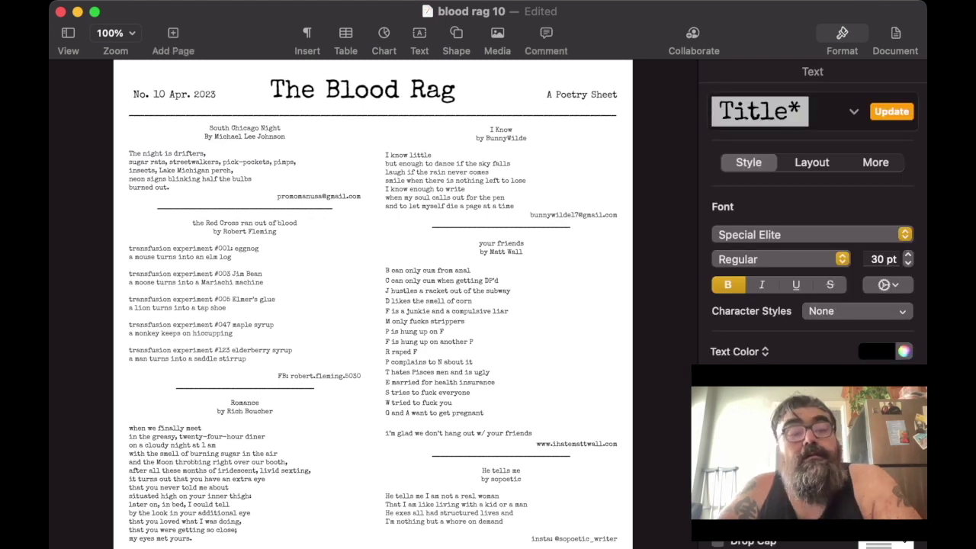
key(cmd+z)
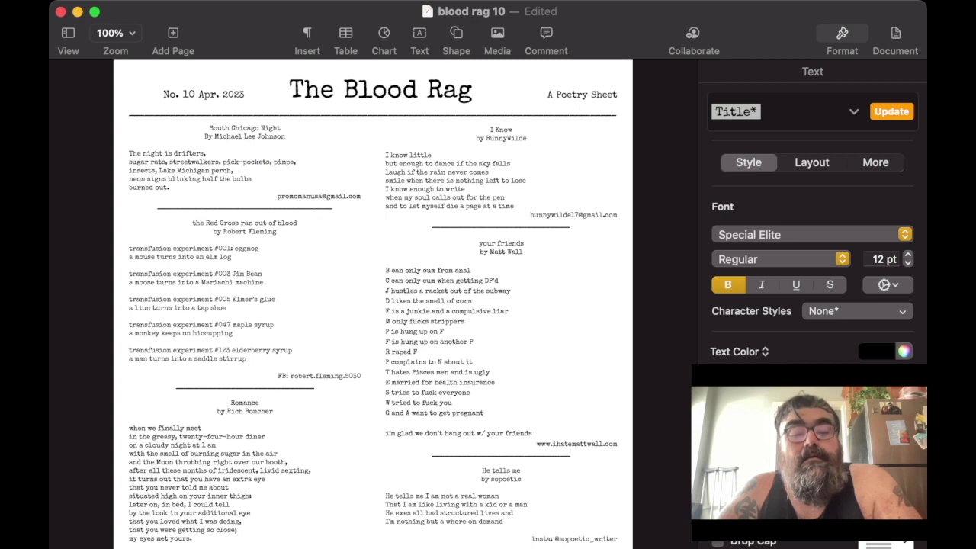
scroll(372, 305, down, 2)
key(cmd+v)
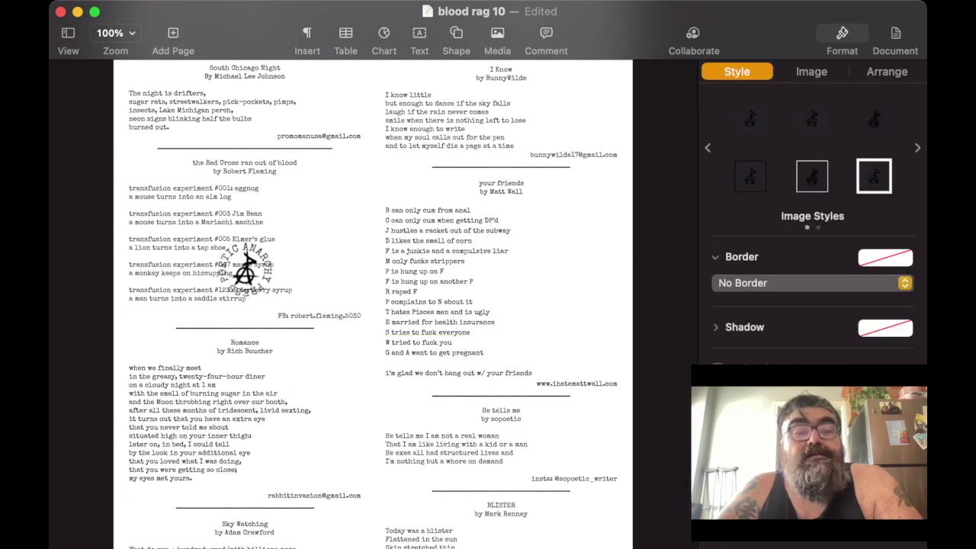
- Drag the Poetic Anarchy Press stamp into the header's top-left corner, then return to the poem text
scroll(245, 271, up, 2)
drag(246, 270, 143, 87)
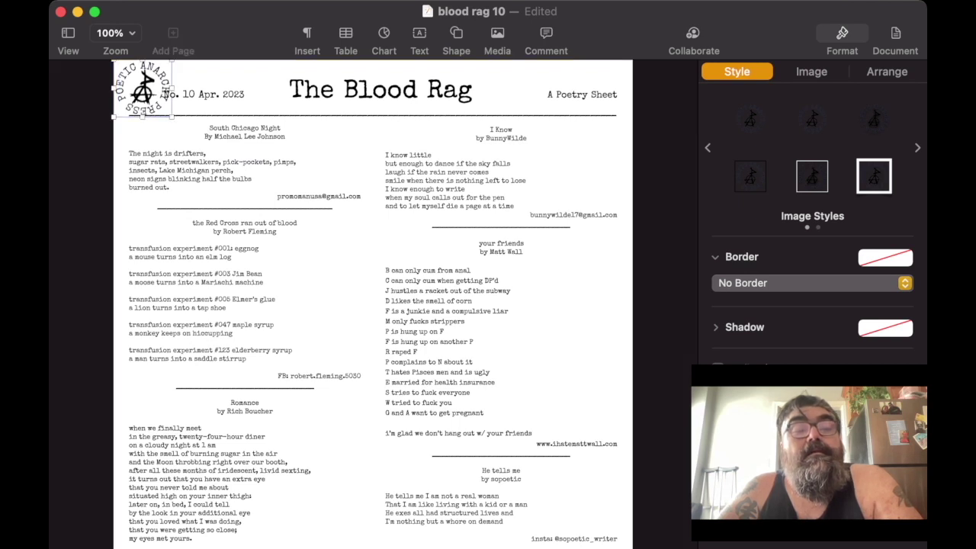
click(188, 94)
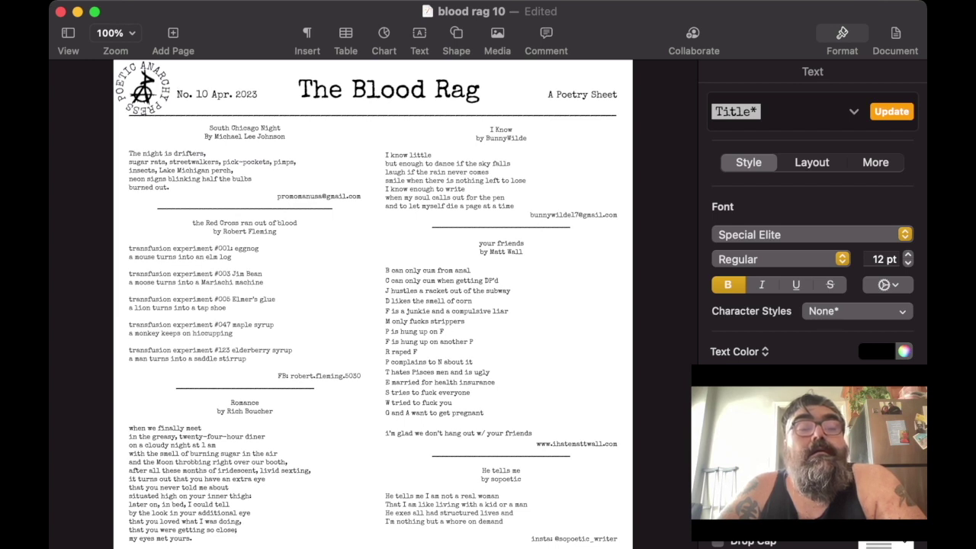
click(142, 88)
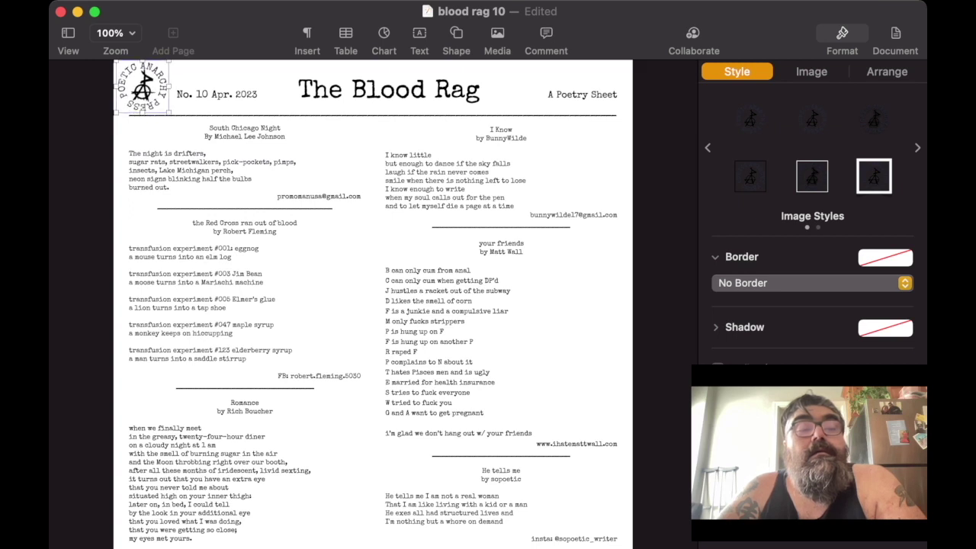
click(384, 90)
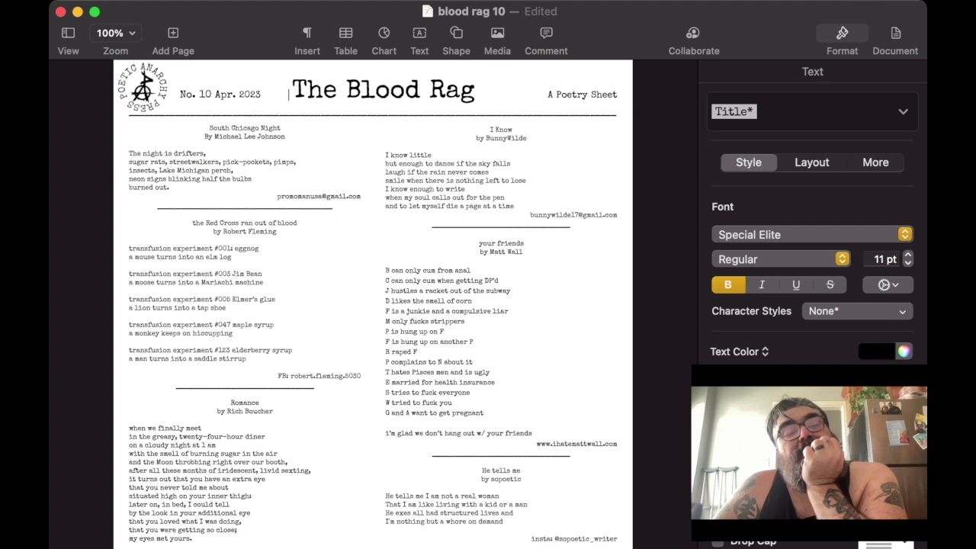
scroll(502, 65, down, 2)
click(502, 65)
scroll(373, 305, up, 2)
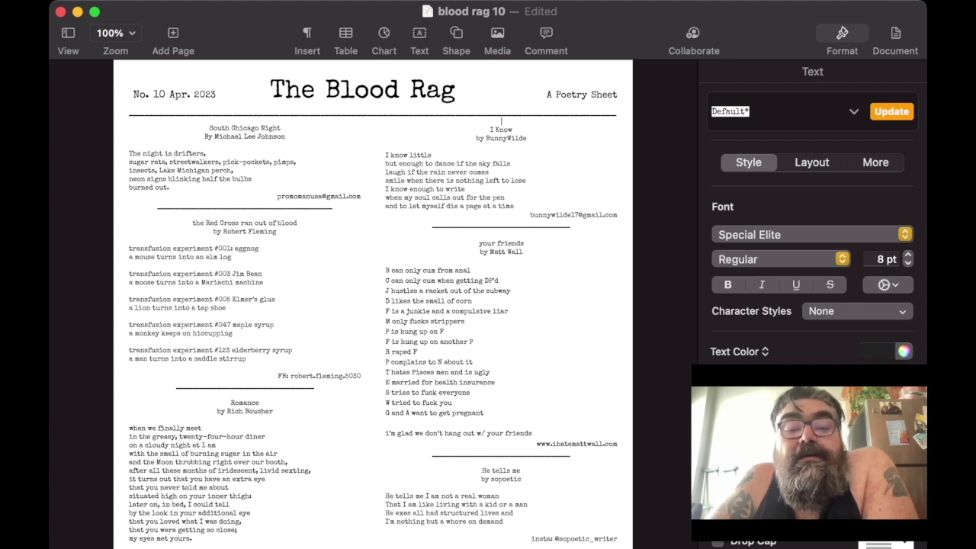
scroll(373, 305, down, 2)
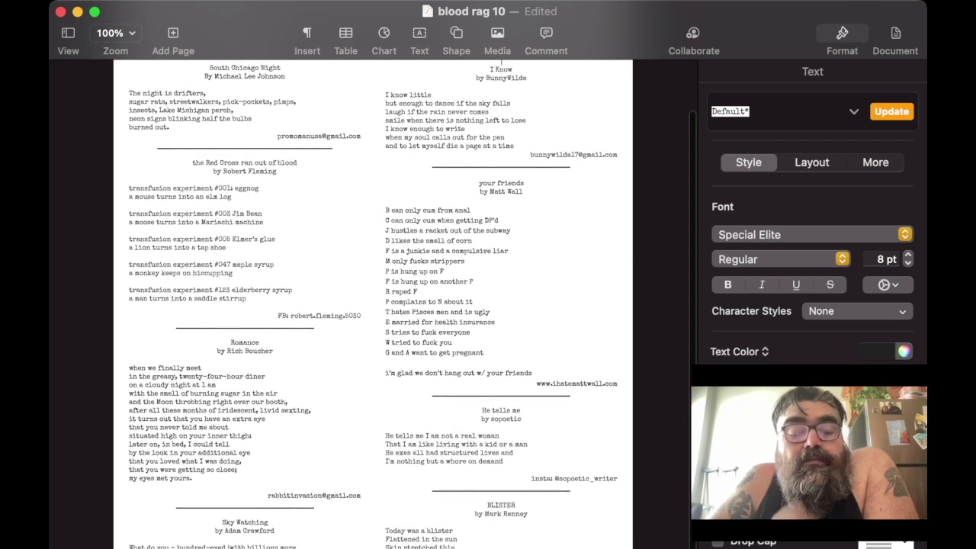